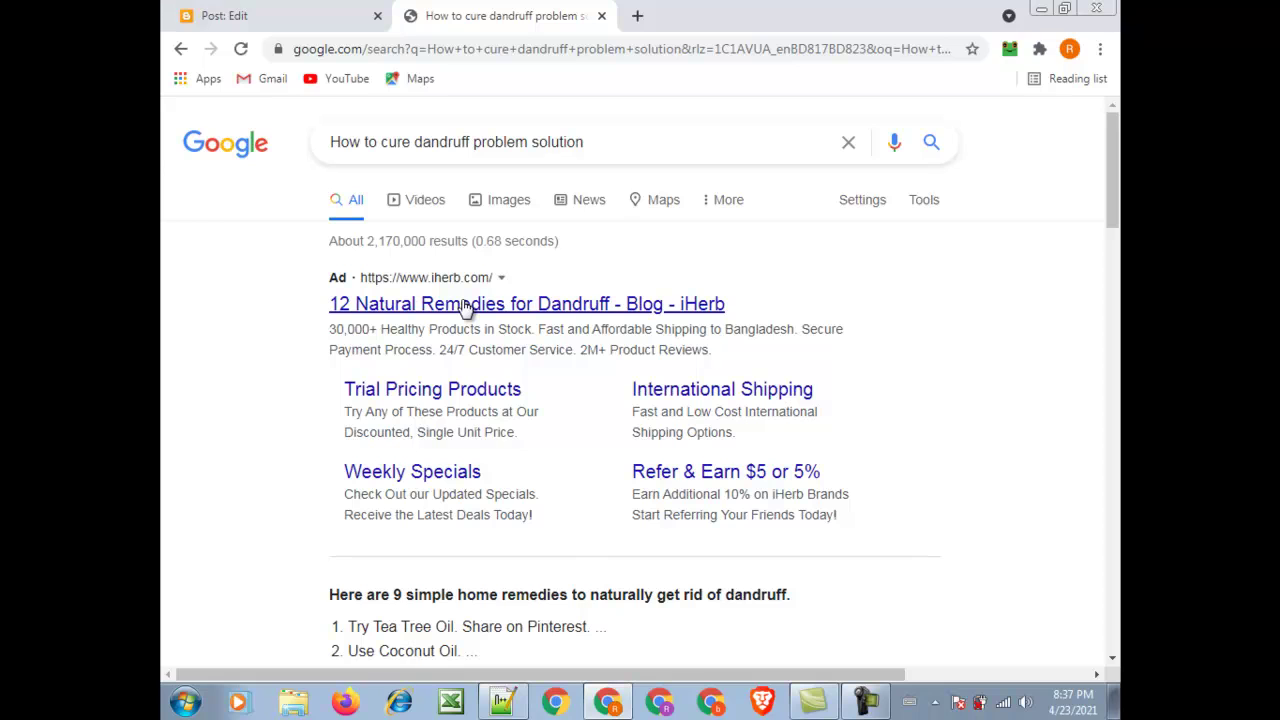
- Open the iHerb result "12 Natural Remedies for Dandruff" in a new tab and switch to that tab
scroll(466, 309, "down", 1)
scroll(466, 309, "up", 1)
right_click(466, 309)
left_click(486, 321)
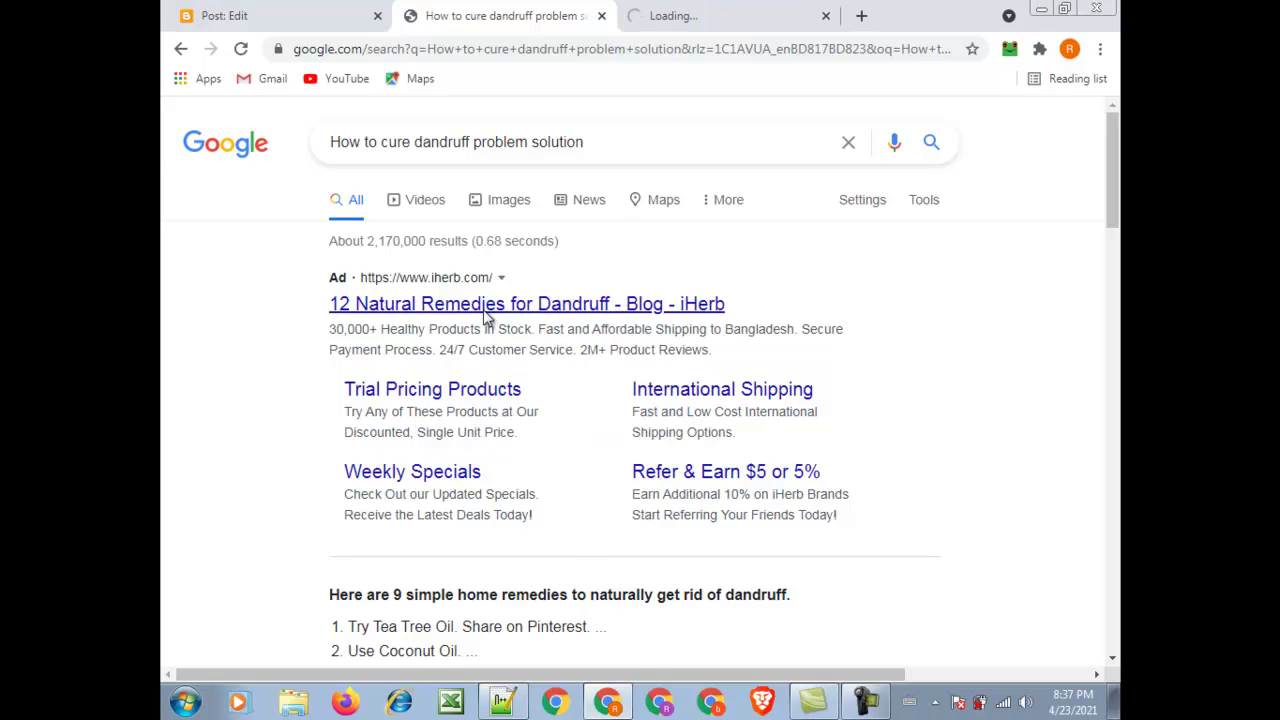
left_click(680, 12)
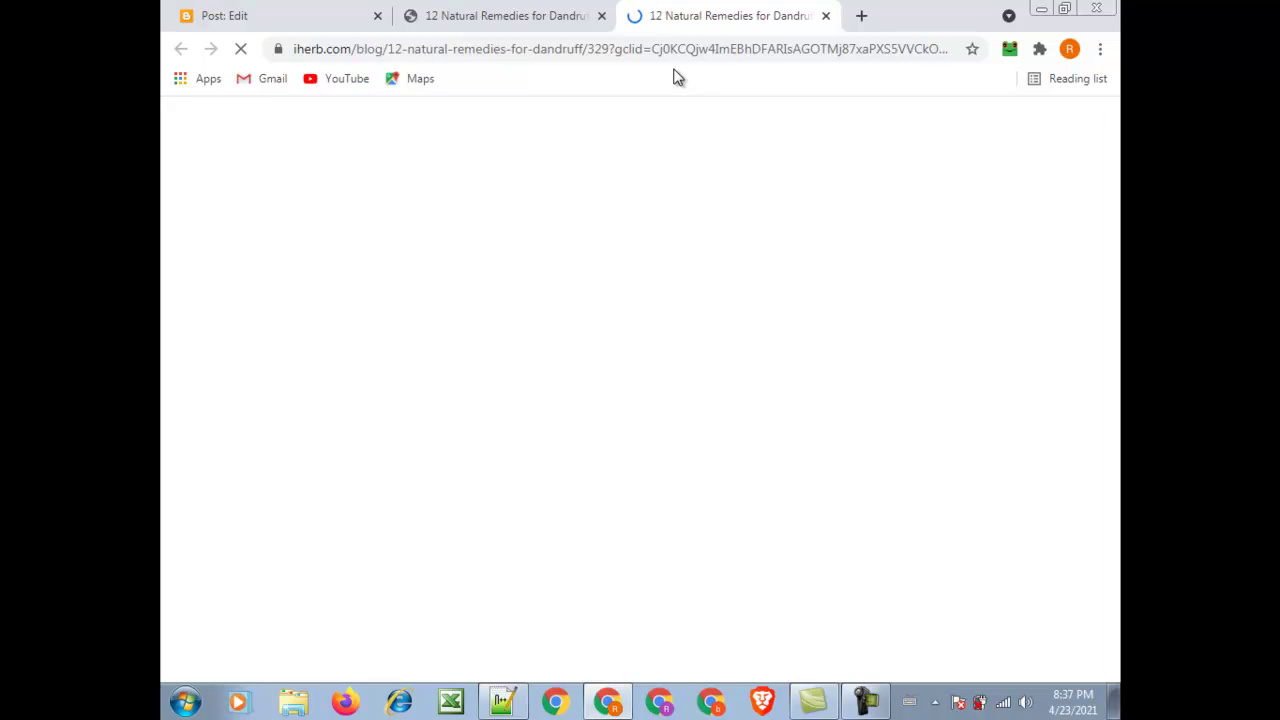
- Select the article text from "Try these 12 natural remedies" through the end of the Fenugreek section for copying
scroll(500, 300, "down", 2)
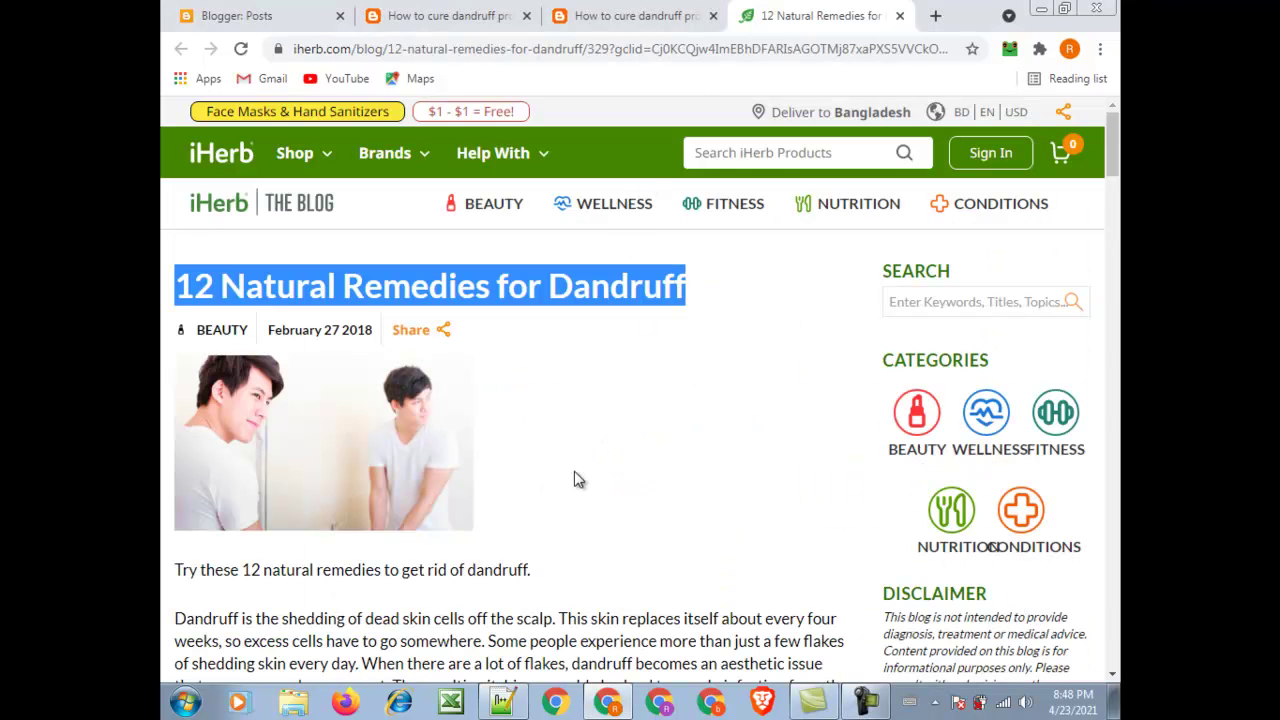
scroll(575, 482, "down", 3)
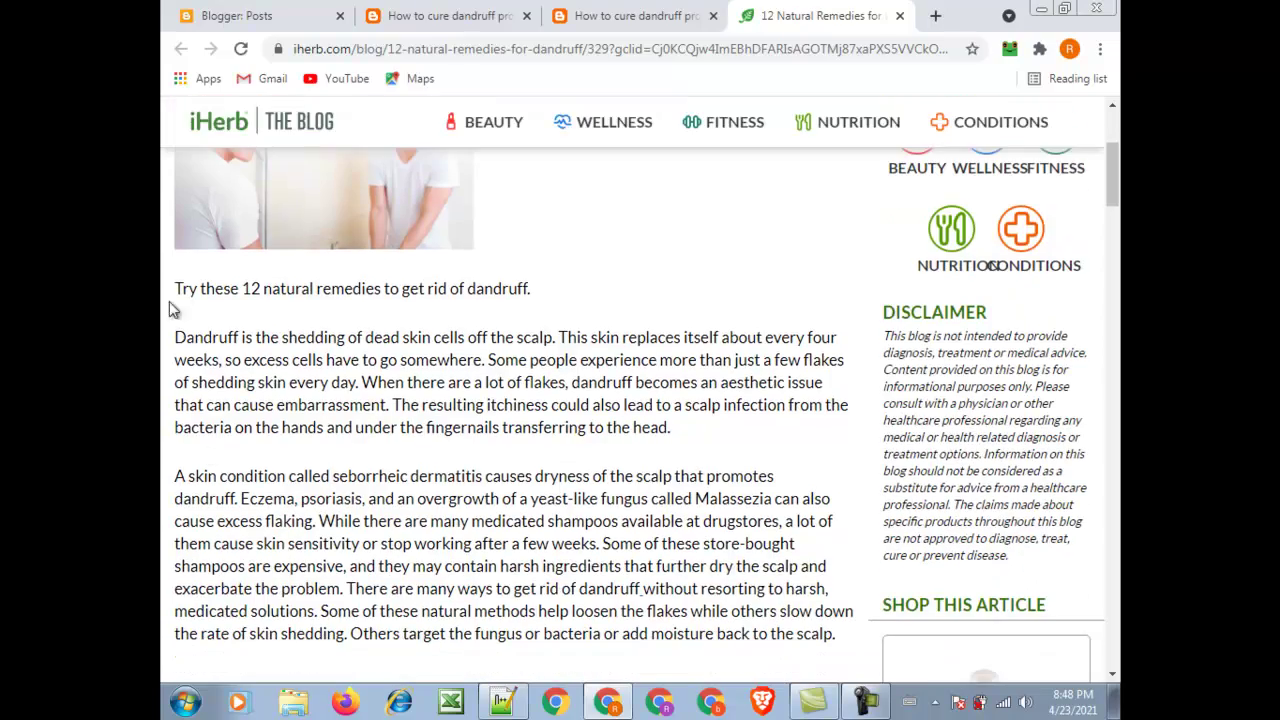
scroll(180, 300, "up", 3)
scroll(191, 434, "down", 2)
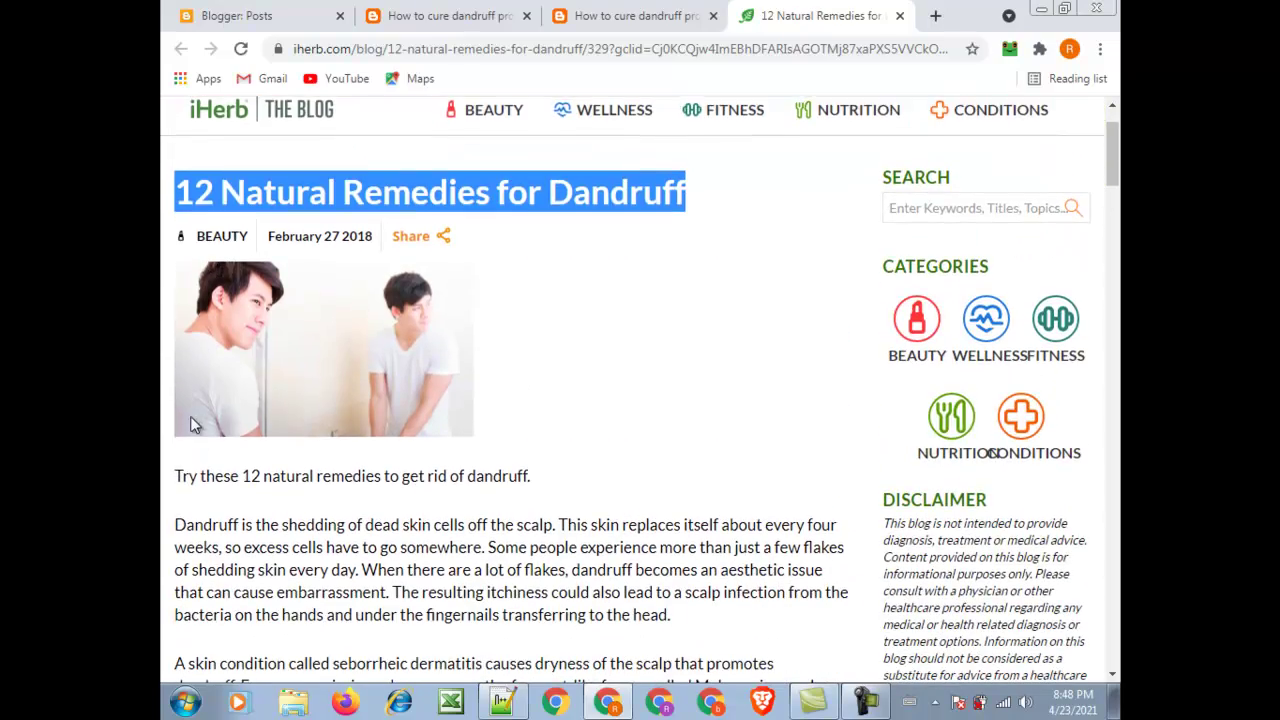
left_click_drag(178, 480, 501, 381)
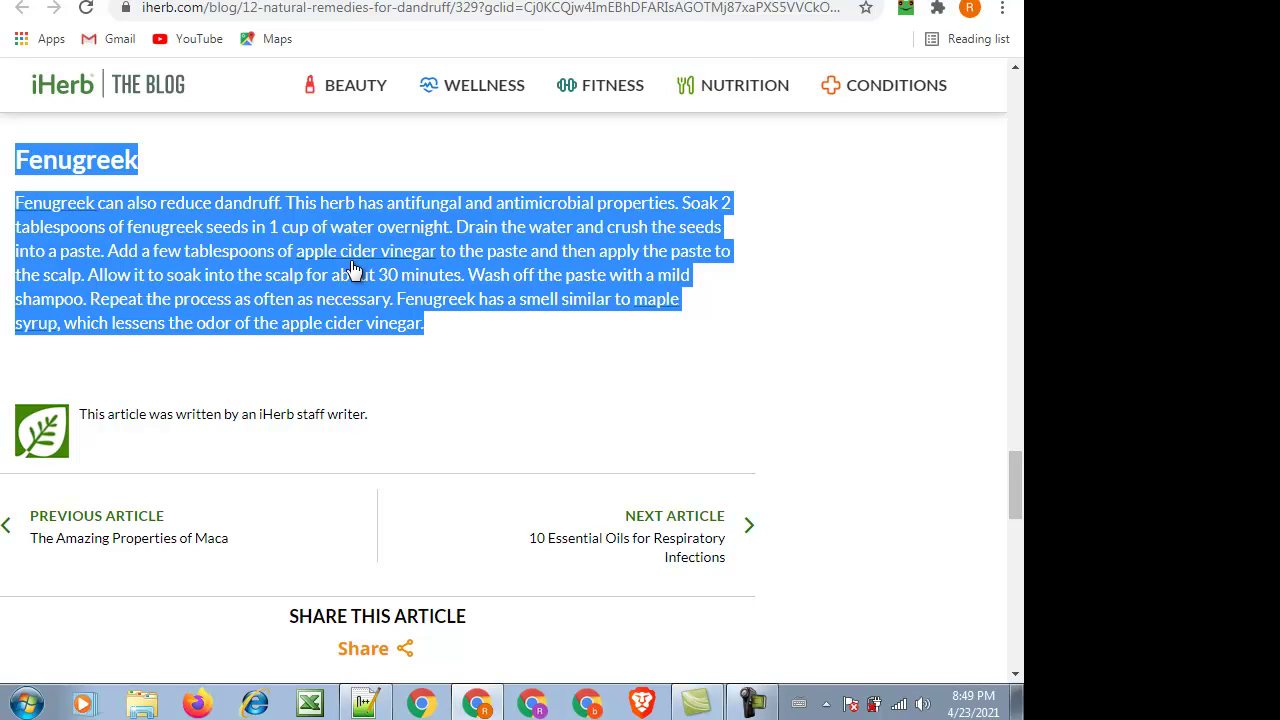
left_click(759, 706)
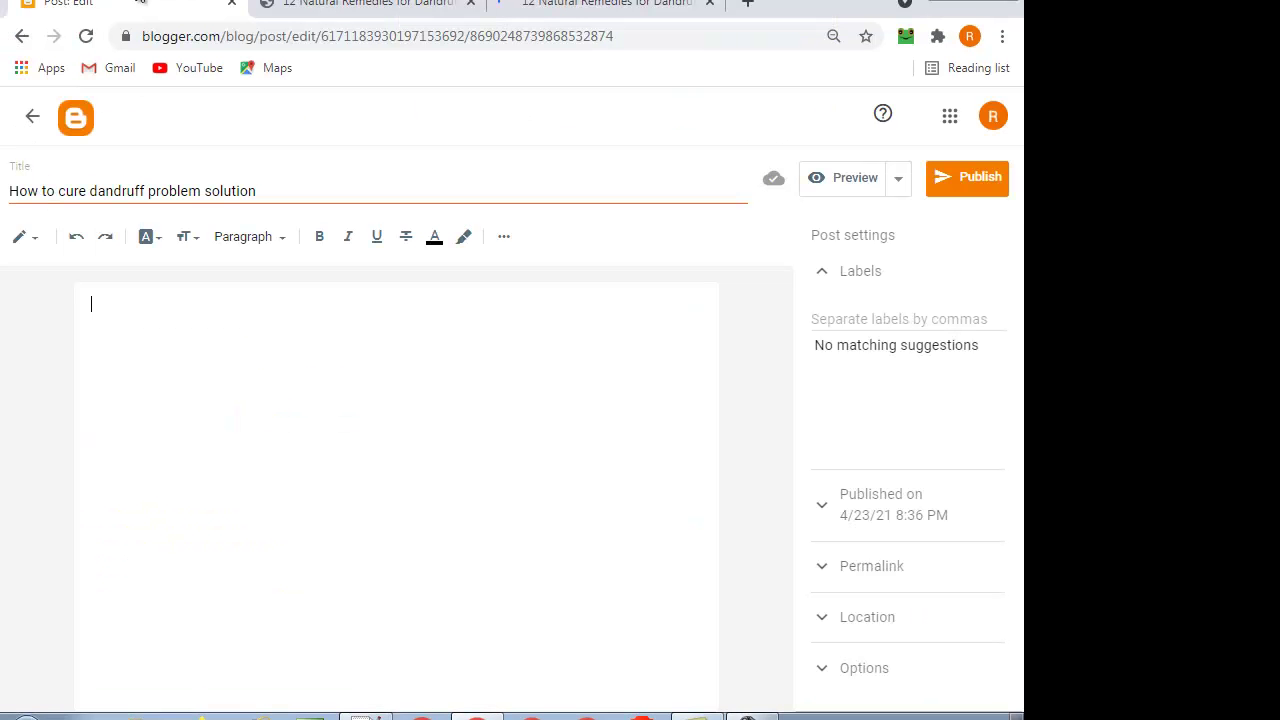
- Paste the copied dandruff article into the empty body of the Blogger post
right_click(118, 322)
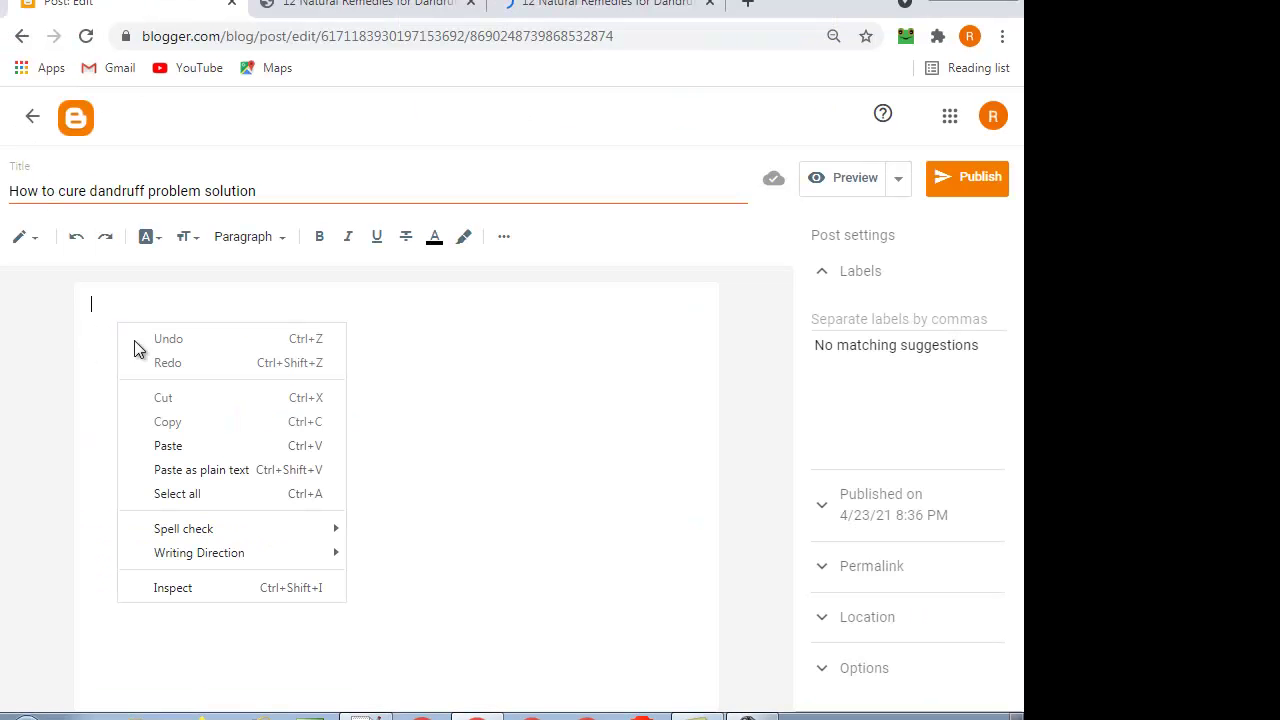
left_click(201, 451)
scroll(202, 454, "up", 20)
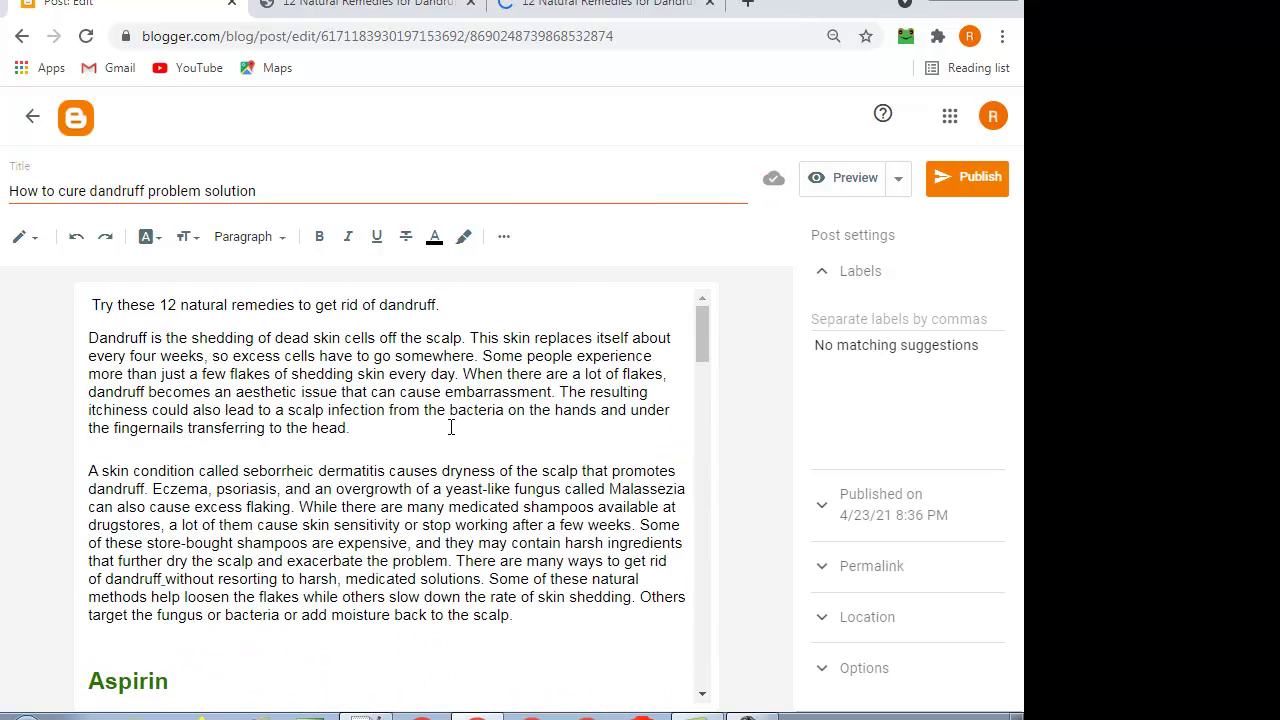
- Publish the post to the blog and look through its live page
left_click(981, 180)
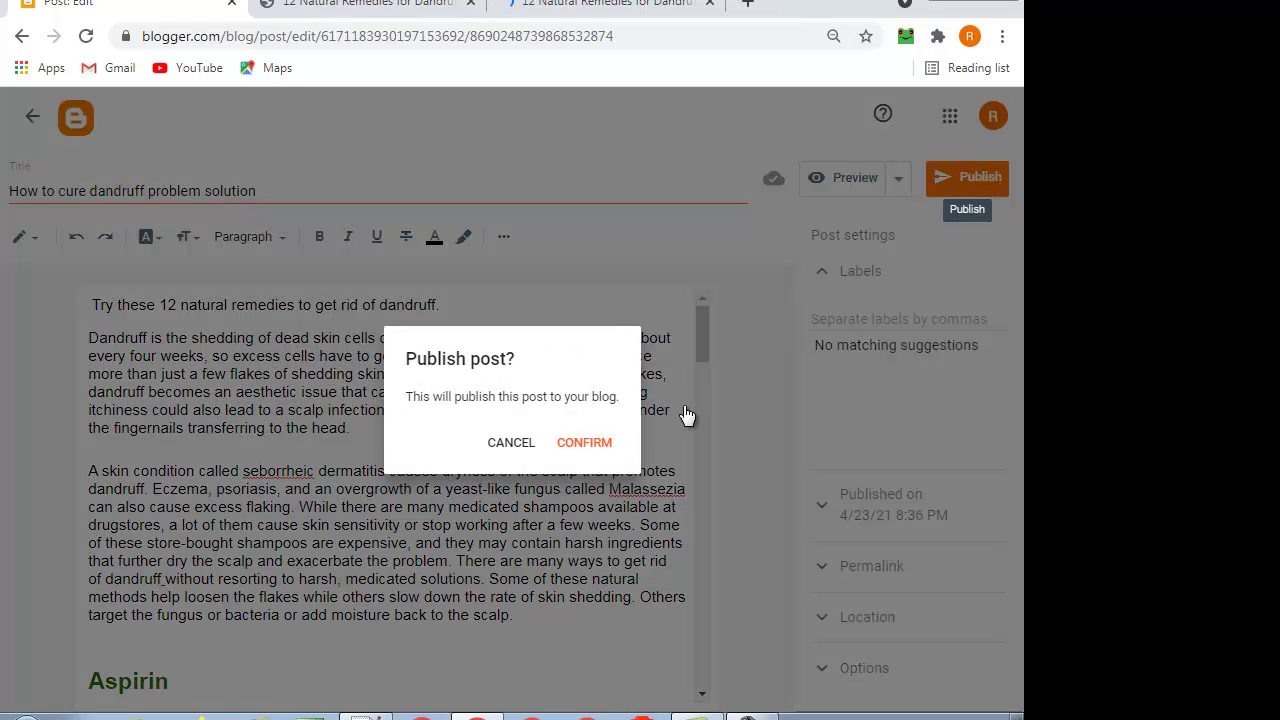
left_click(588, 441)
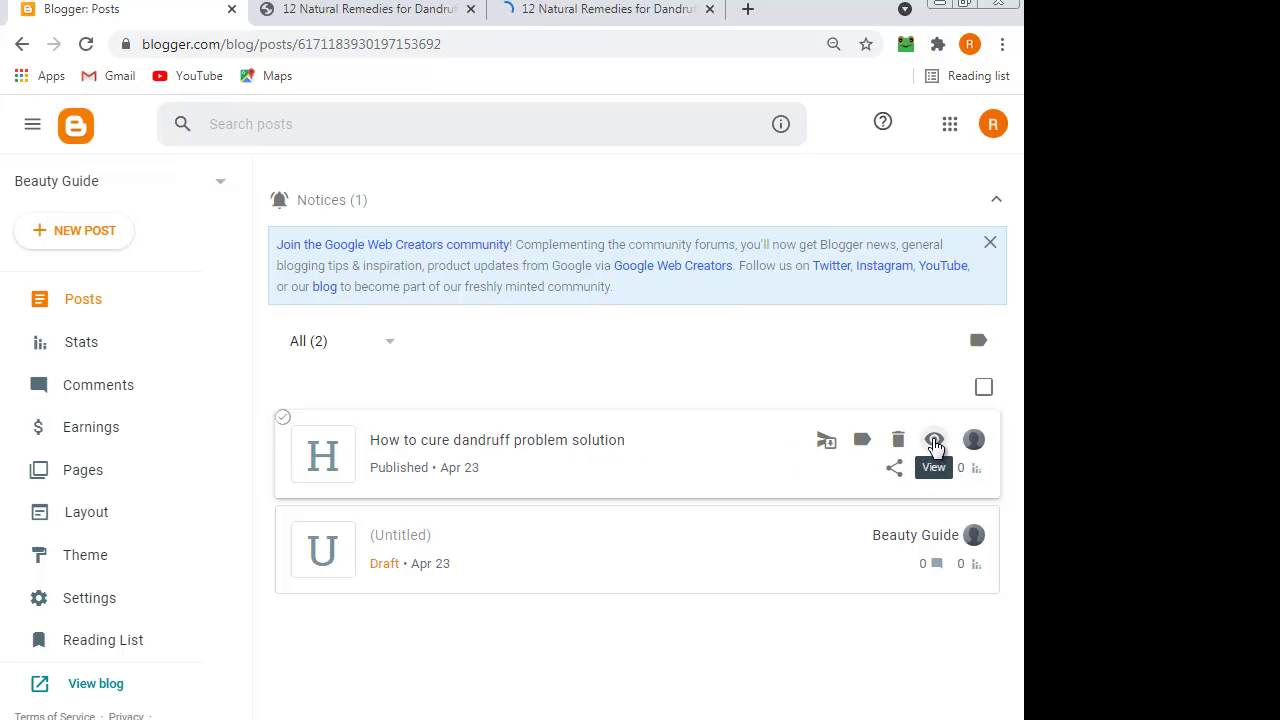
left_click(934, 441)
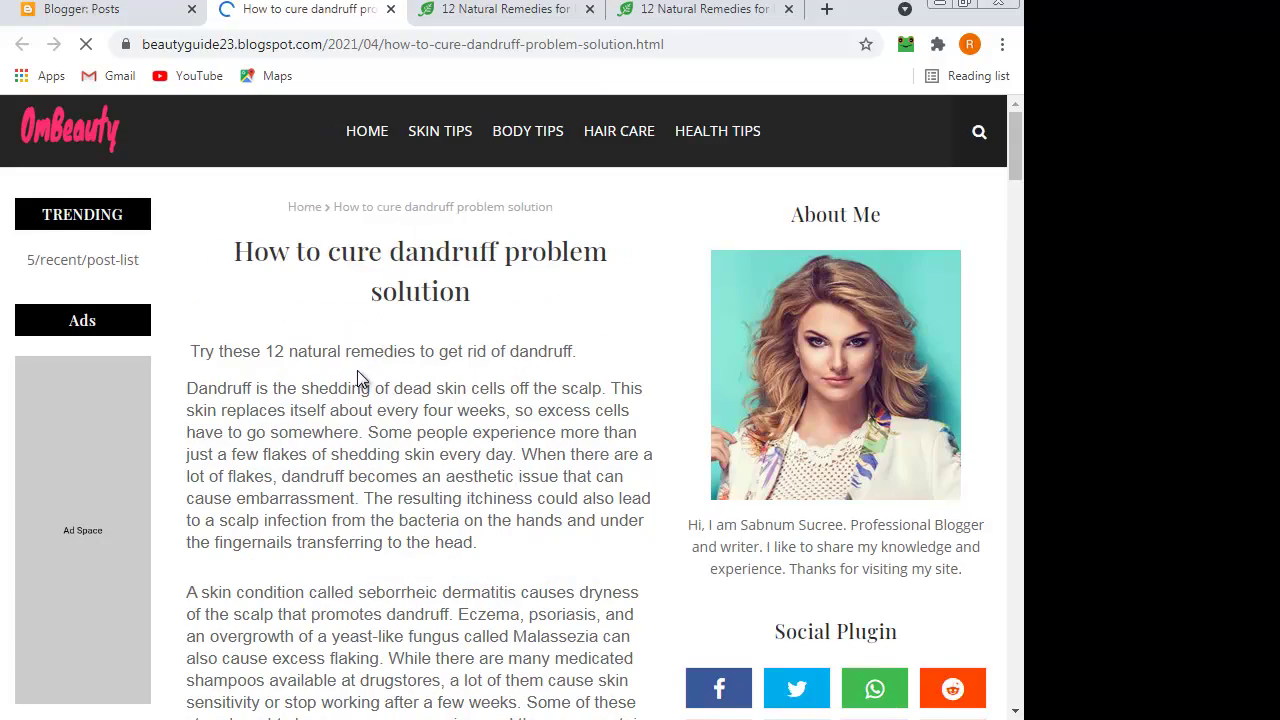
scroll(357, 371, "down", 15)
scroll(360, 376, "down", 20)
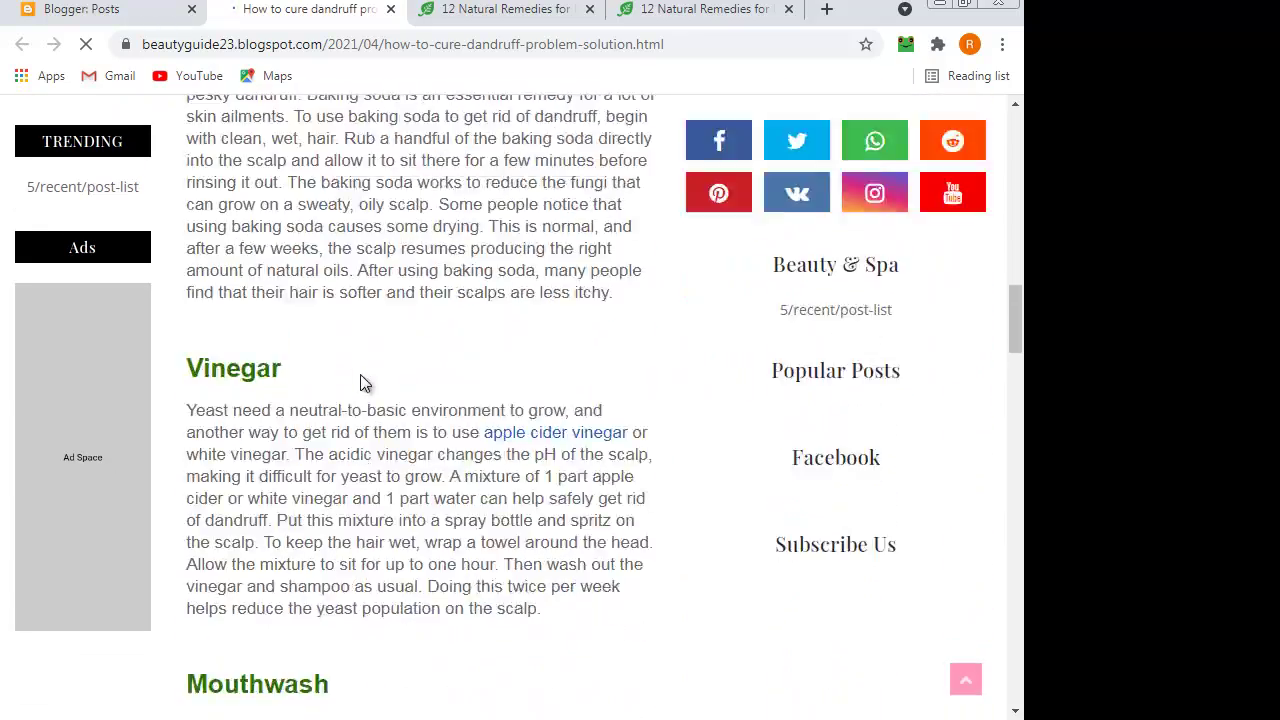
scroll(360, 378, "down", 15)
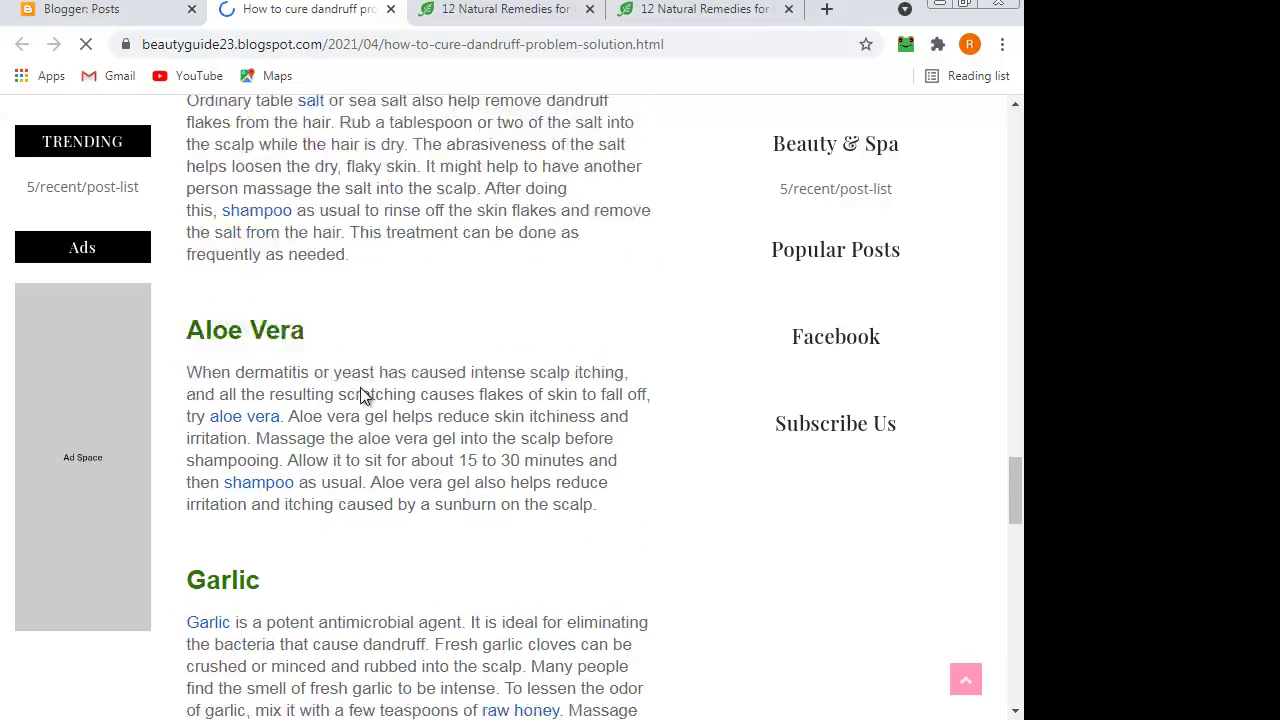
scroll(363, 400, "up", 20)
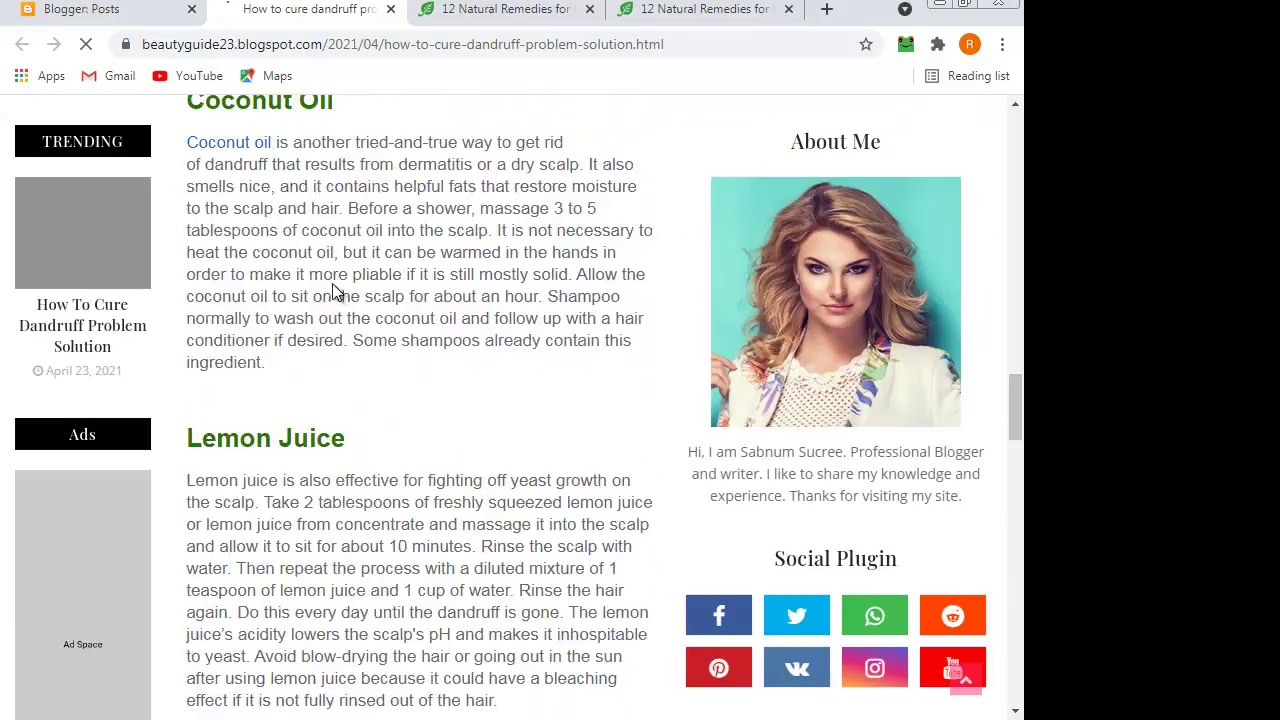
scroll(367, 355, "up", 1)
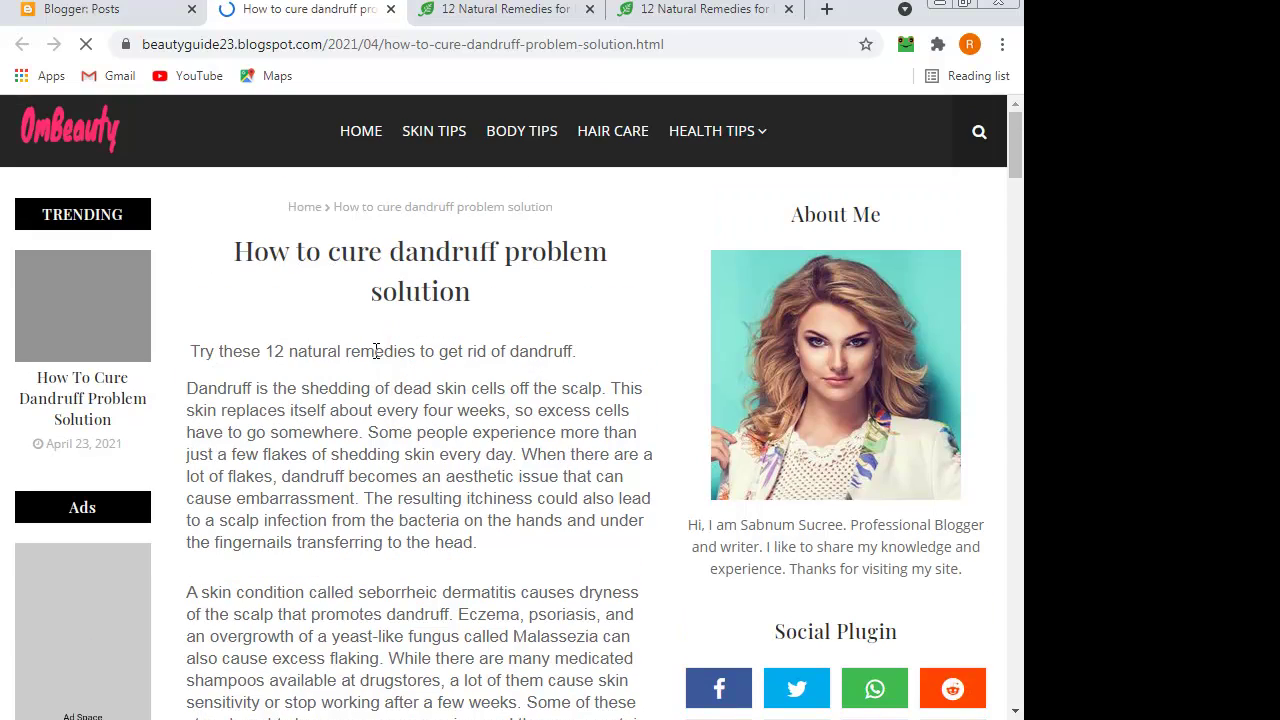
- Reopen the "How to cure dandruff problem solution" post from the Blogger post list for editing
left_click(100, 9)
mouse_move(424, 458)
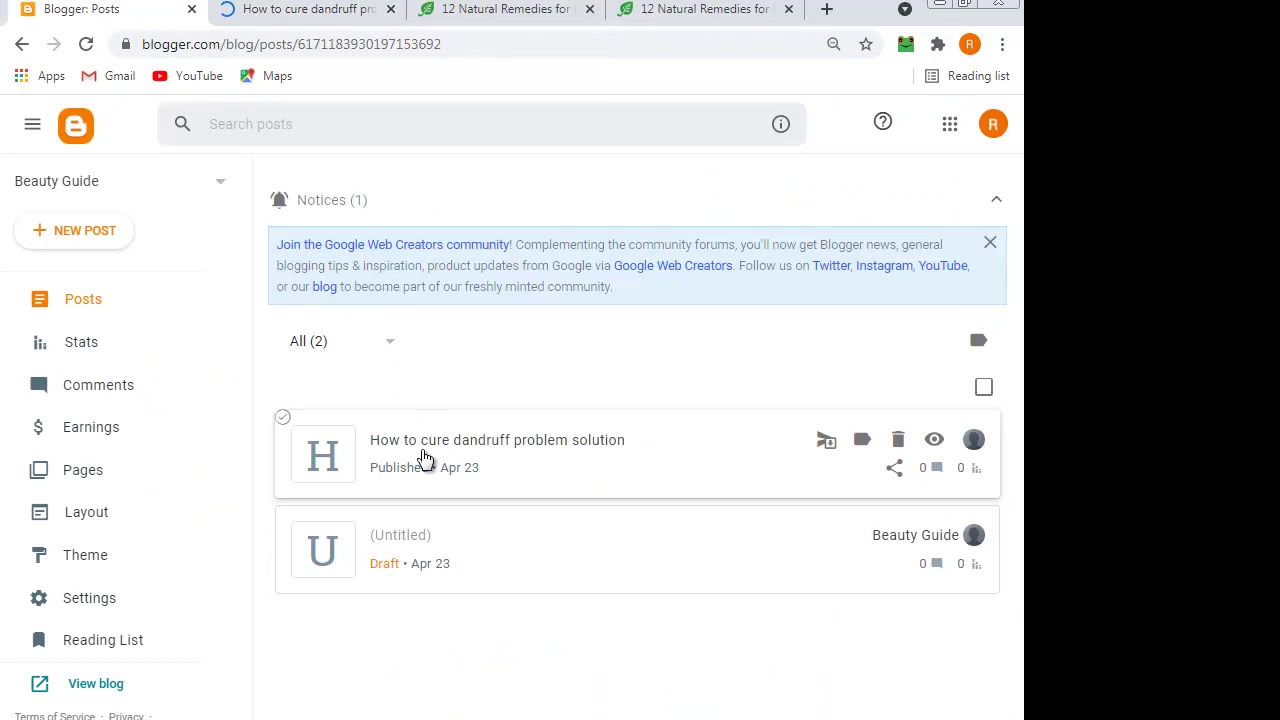
left_click(428, 475)
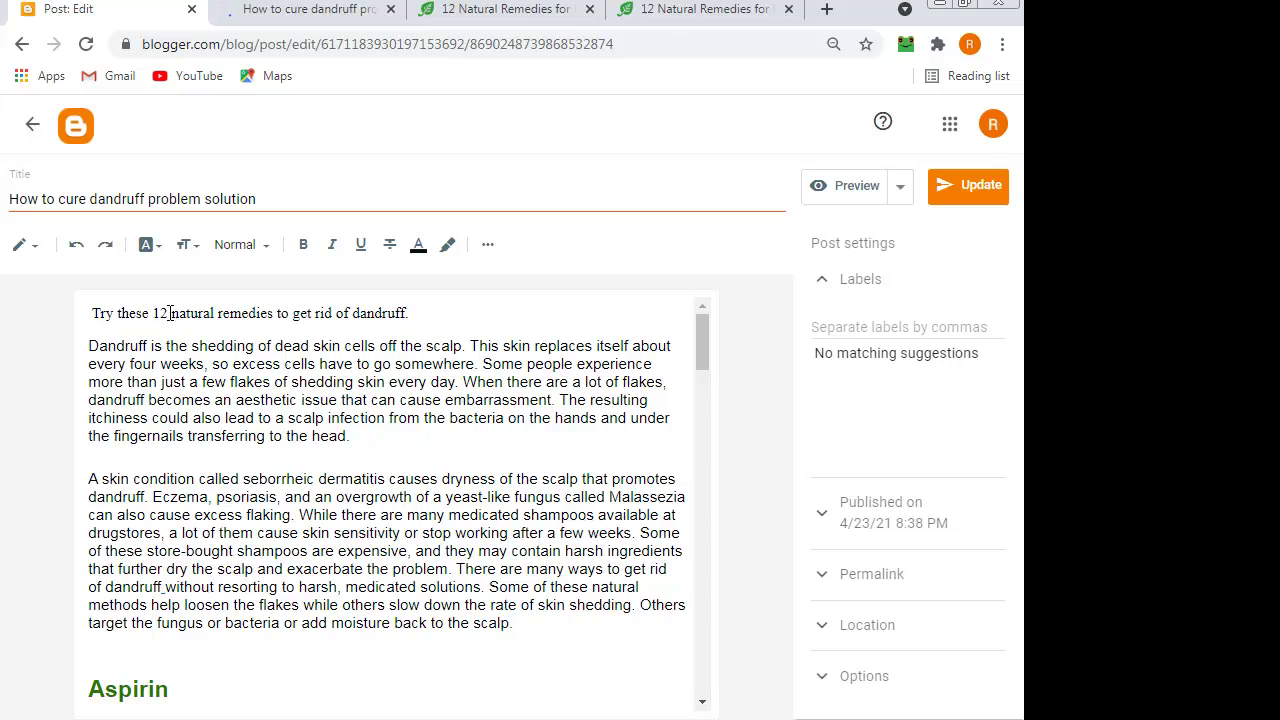
- Insert a block of blank lines above the opening sentence "Try these 12 natural remedies to get rid of dandruff."
key("Return")
key("Return")
key("Return")
key("Return")
key("Return")
key("Return")
key("Return")
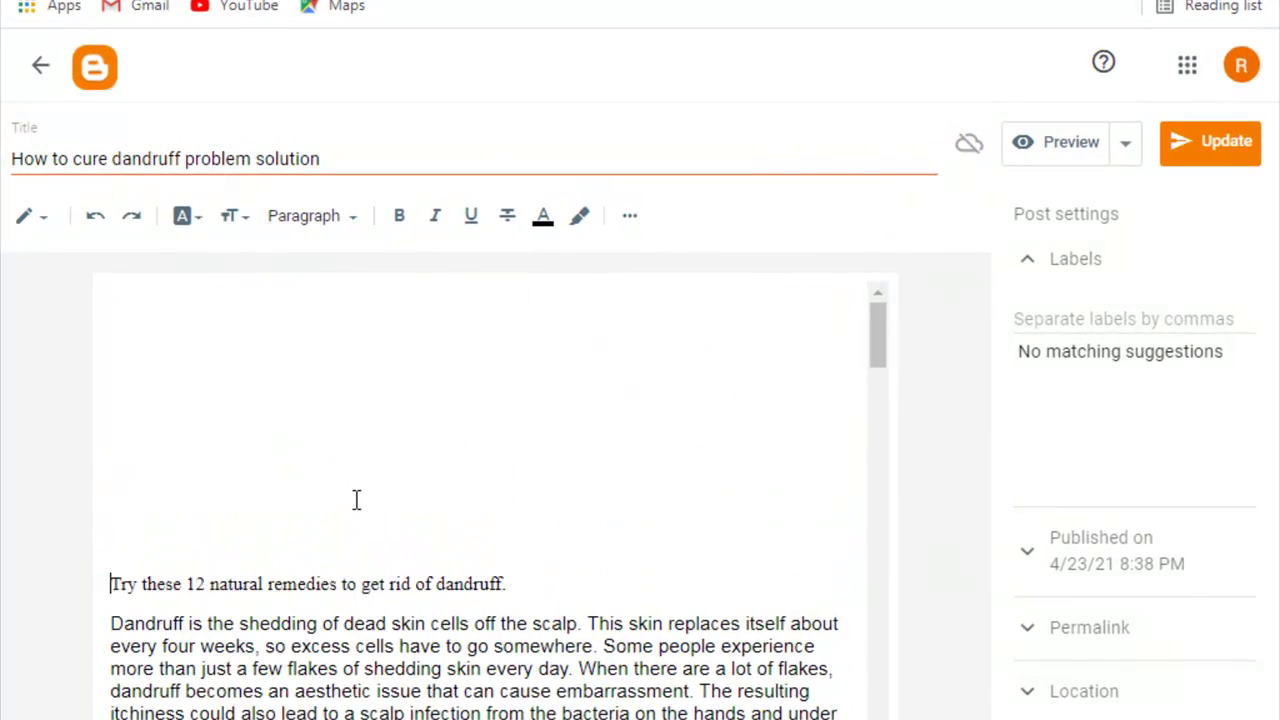
key("Return")
key("Return")
- Upload the "Natural Home Remedies For Hair Loss" picture from New folder (2) in Pictures and insert it in the blank space above the text
left_click(321, 407)
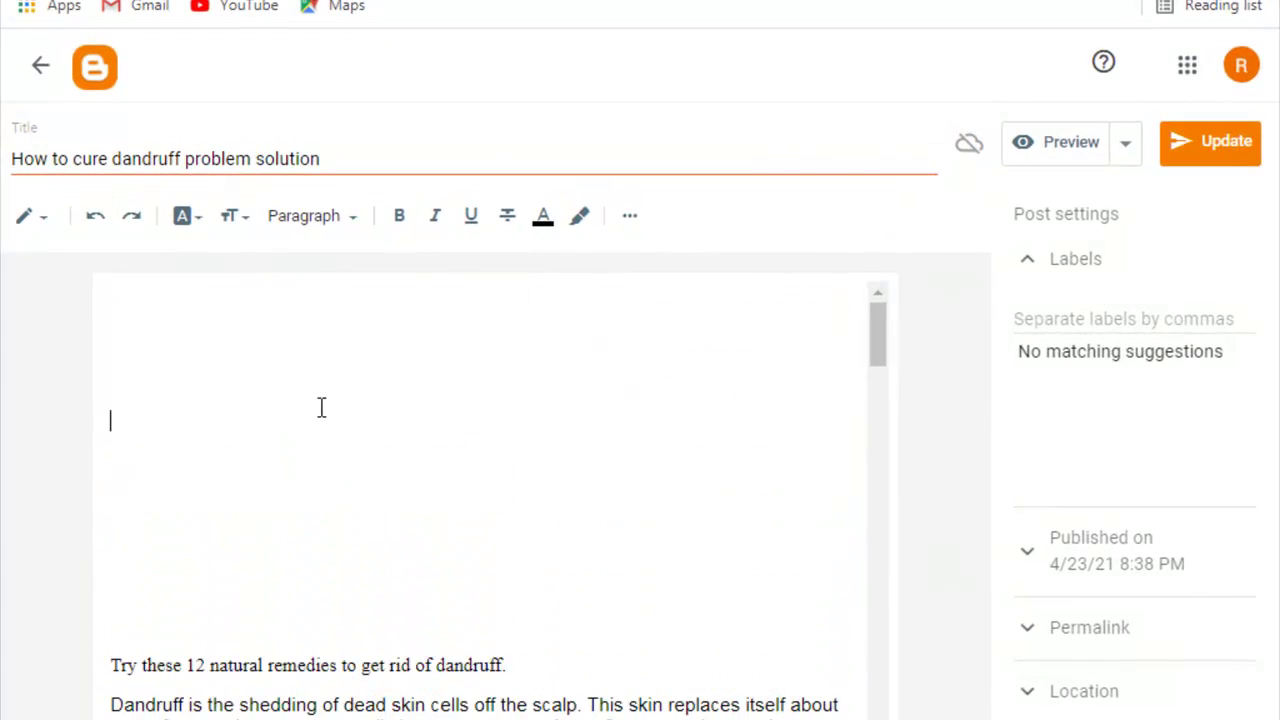
left_click(629, 216)
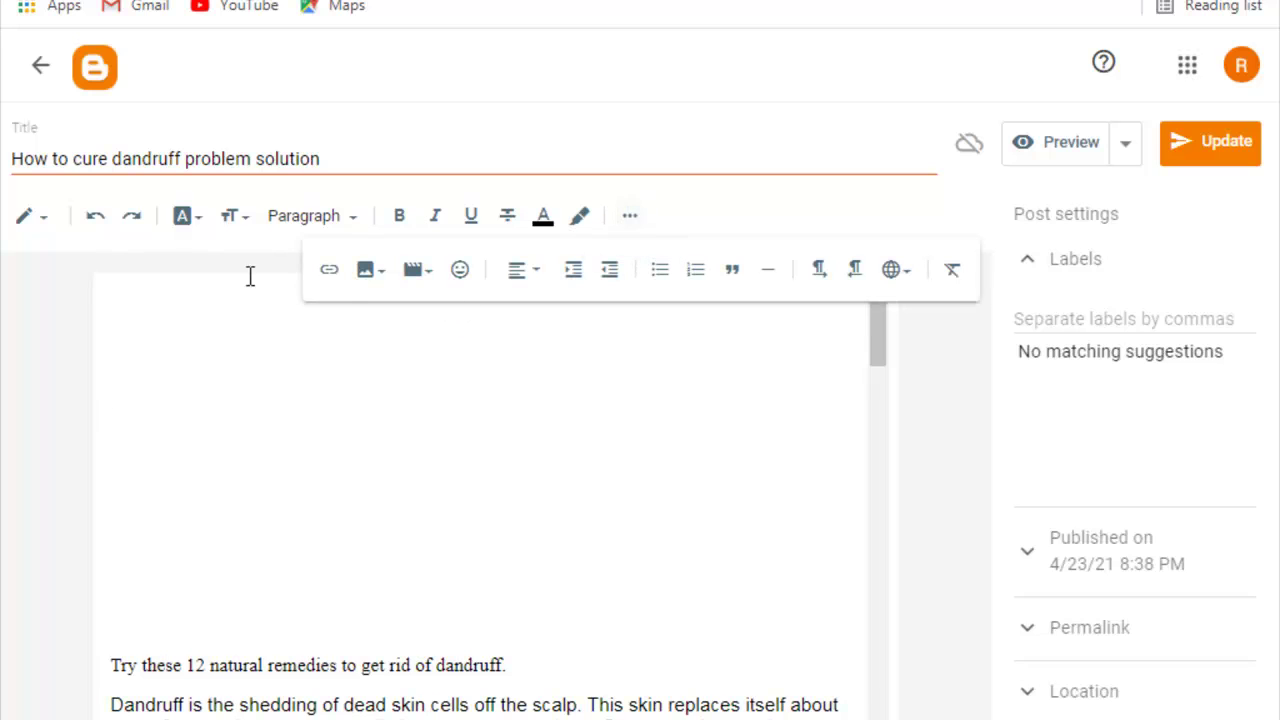
left_click(368, 272)
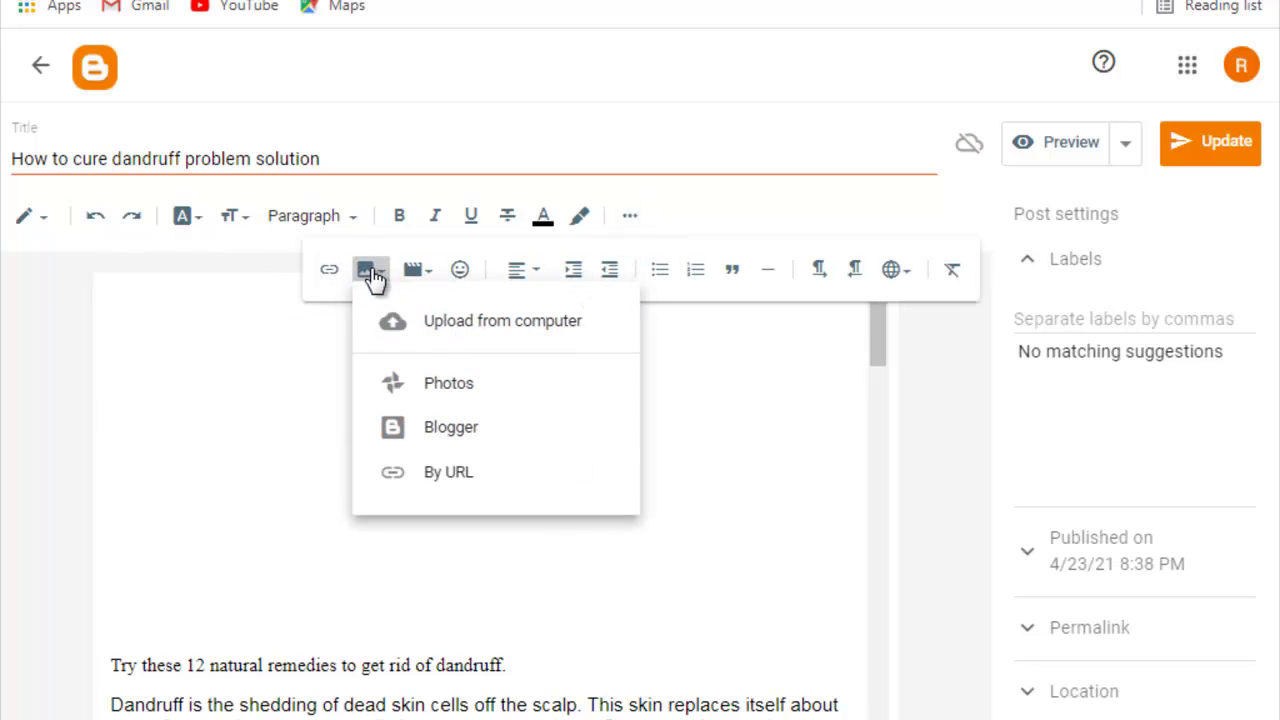
left_click(427, 318)
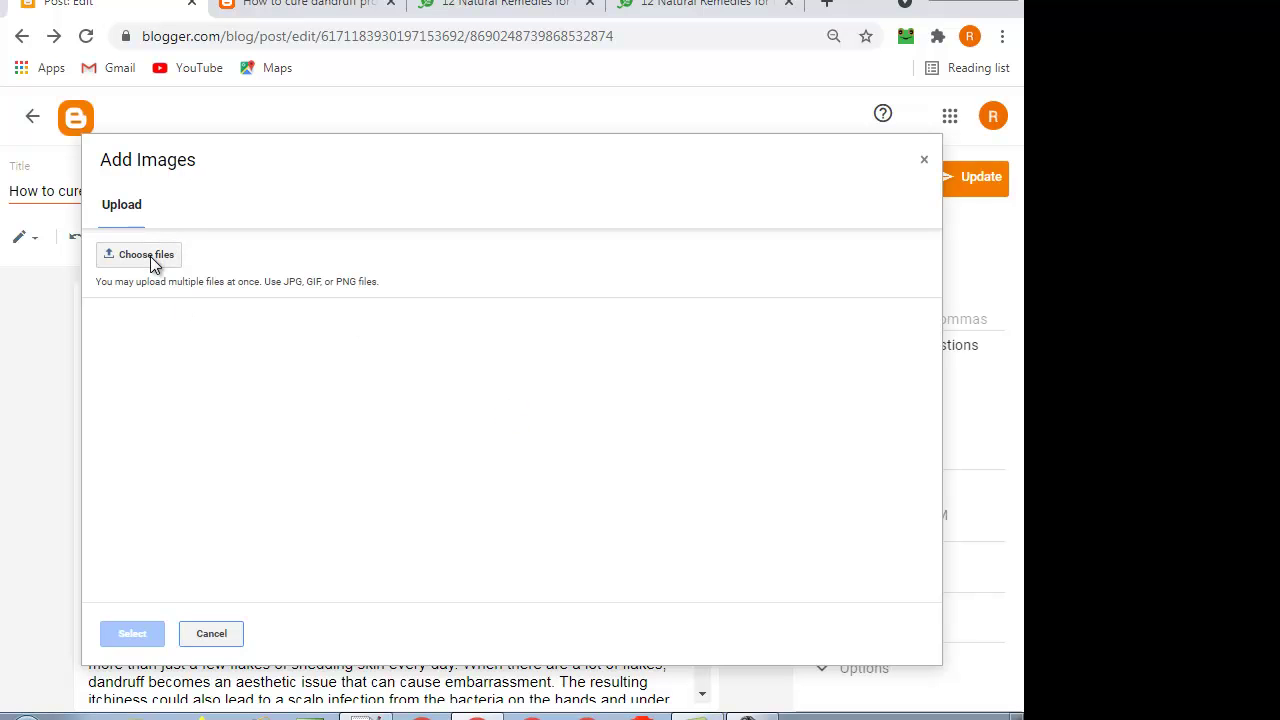
left_click(151, 257)
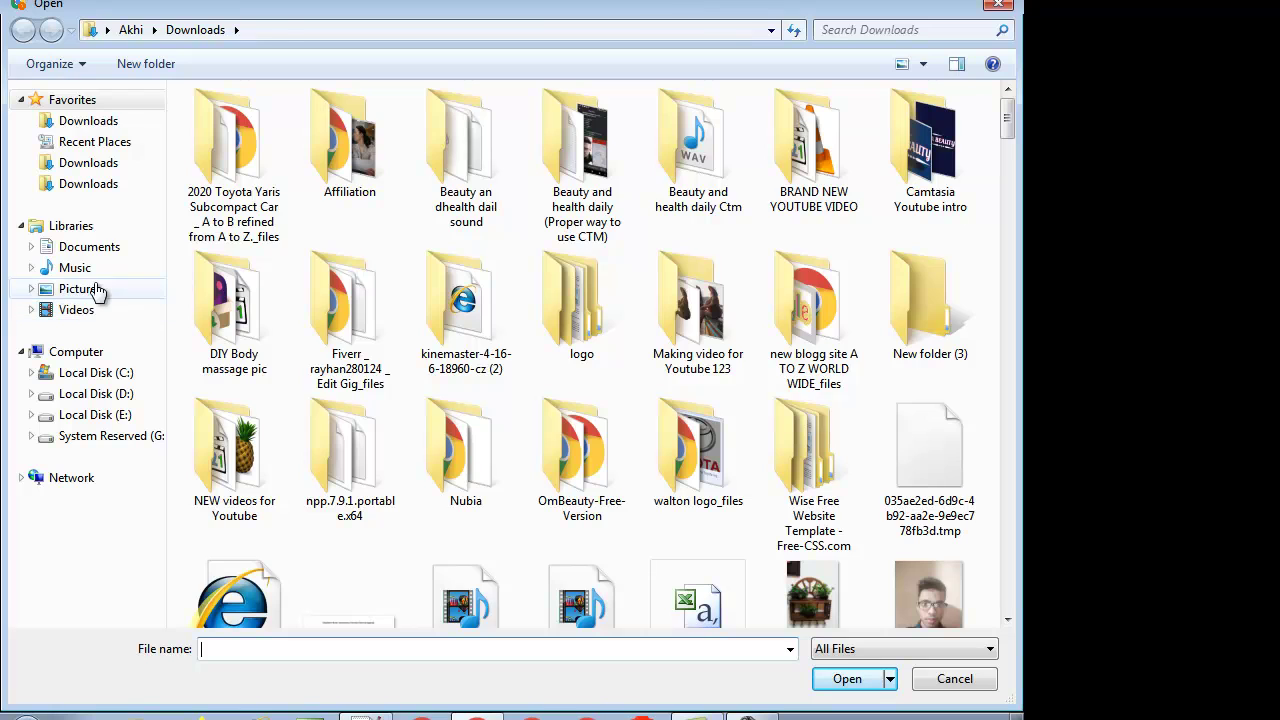
left_click(95, 289)
double_click(345, 228)
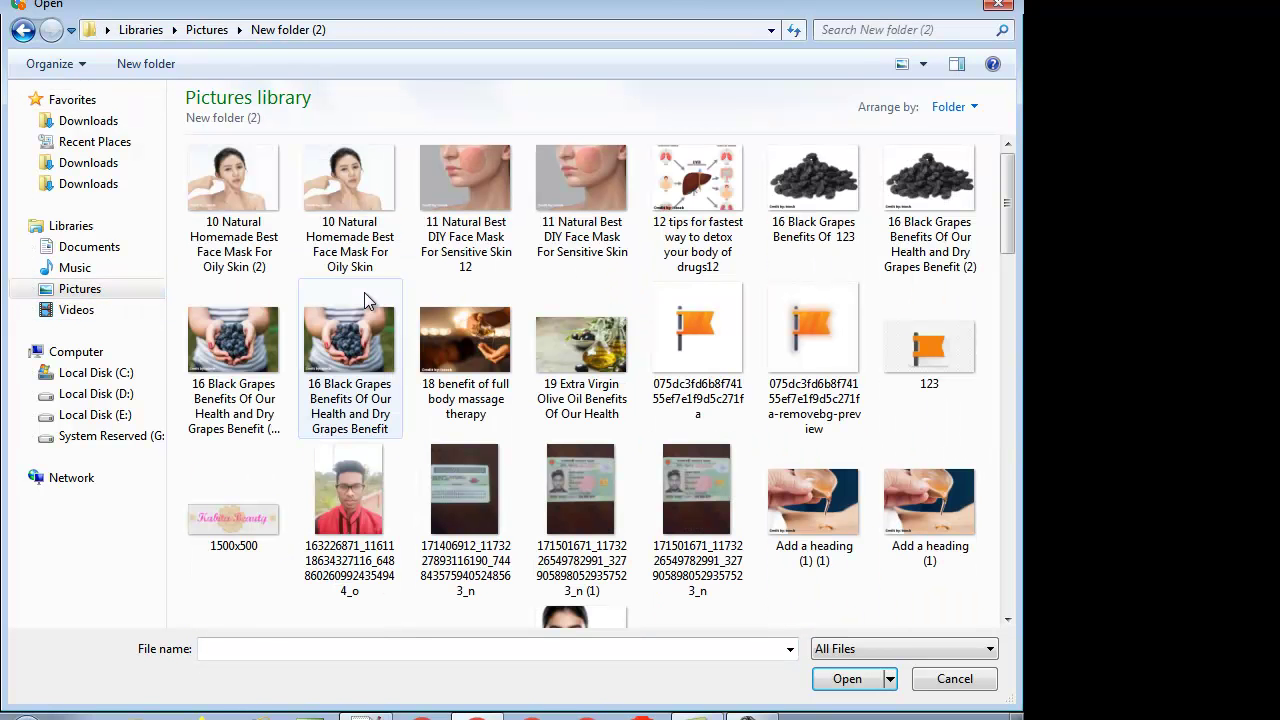
left_click_drag(1008, 240, 1016, 481)
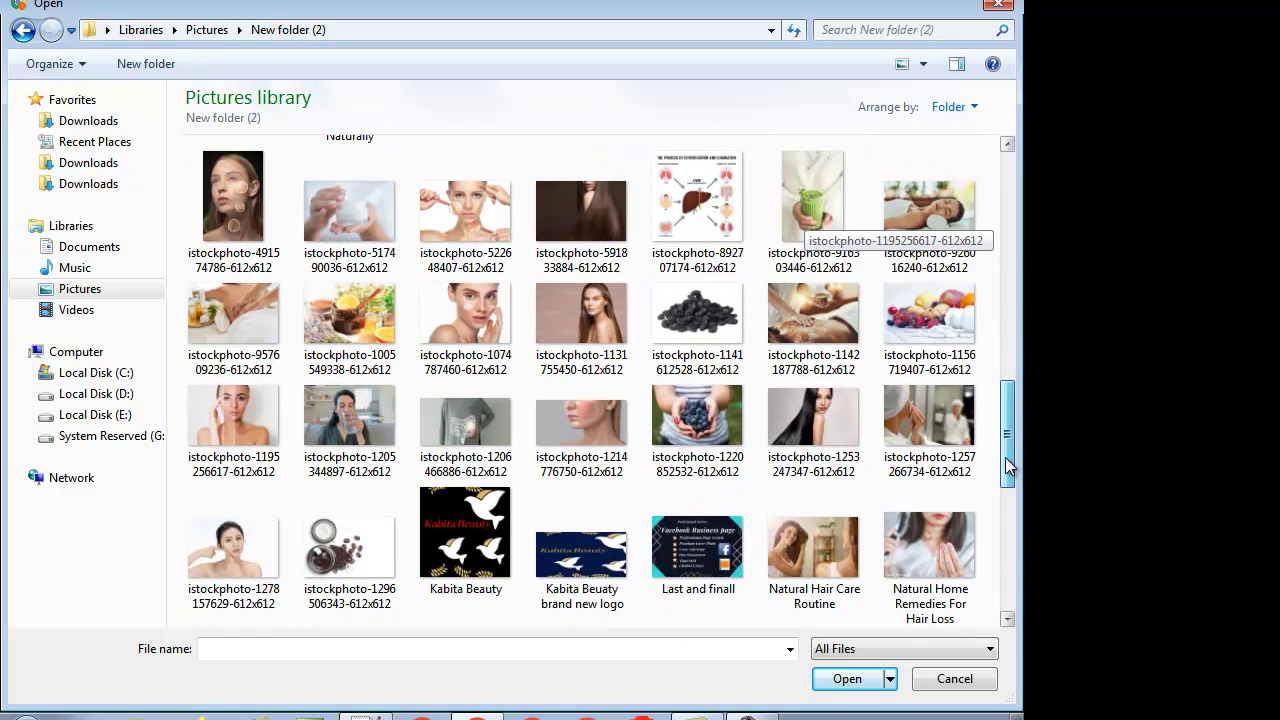
left_click(943, 590)
left_click(848, 680)
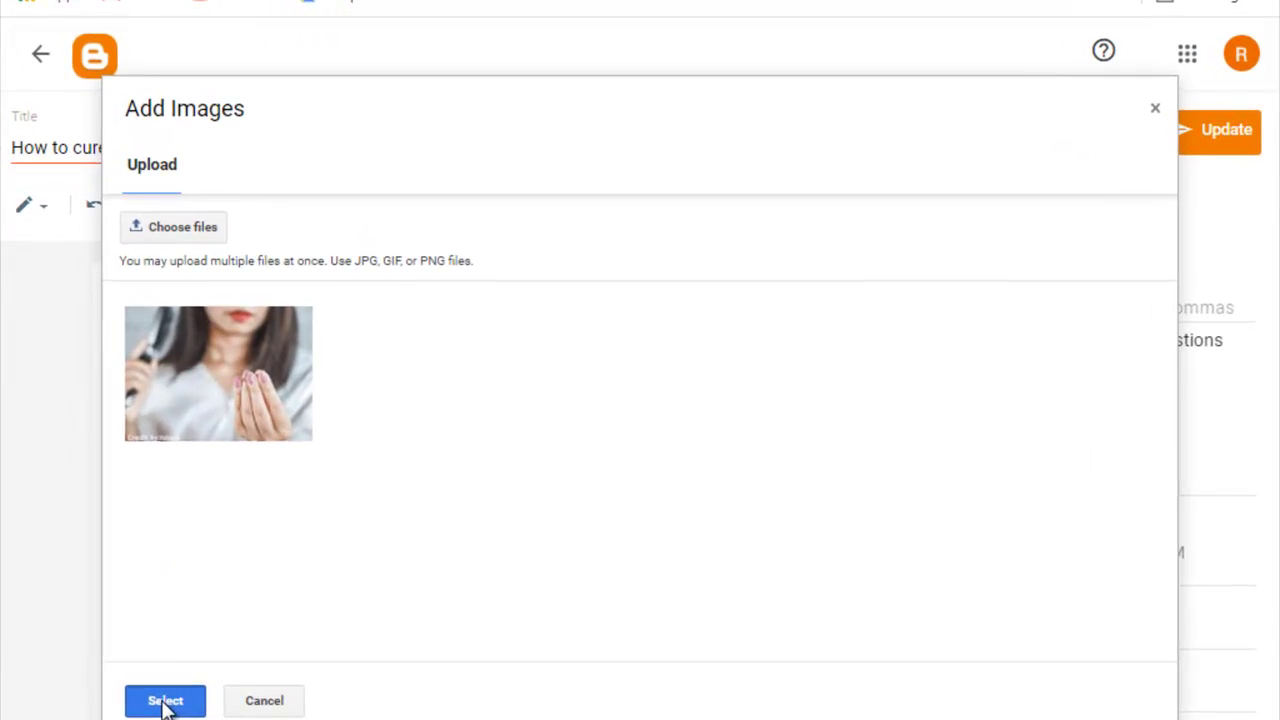
left_click(165, 701)
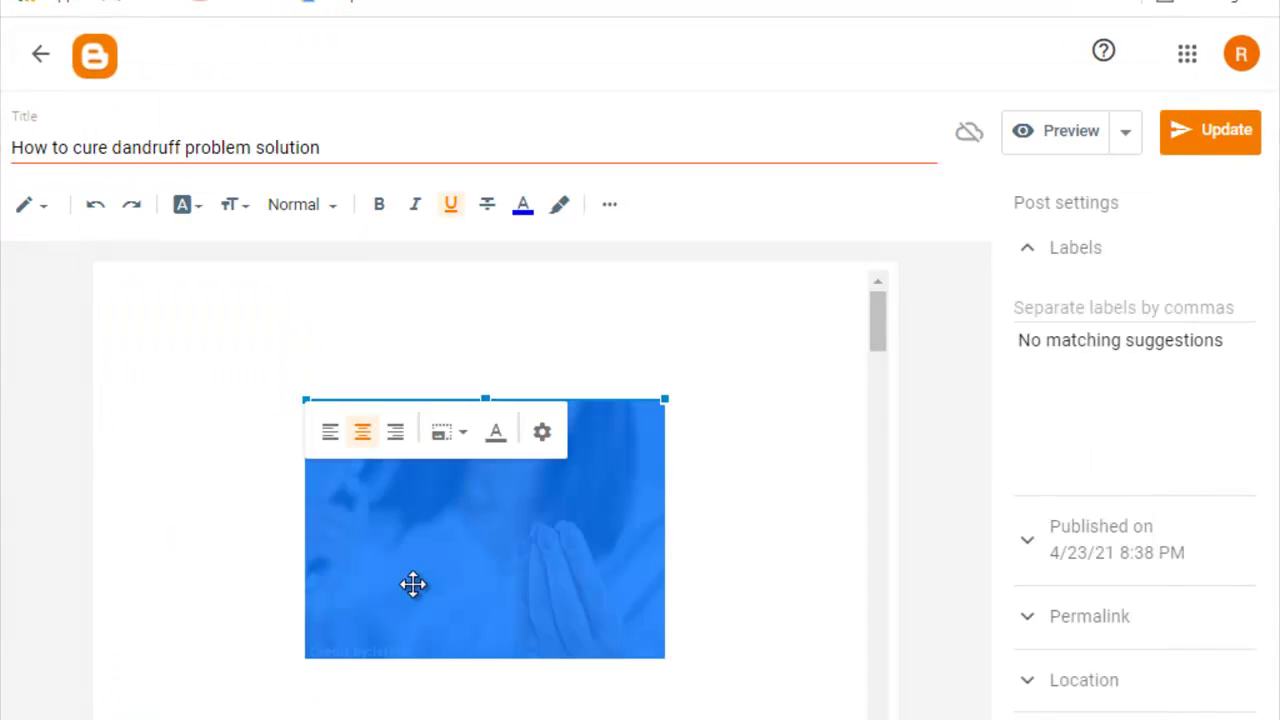
- Set the inserted image to Original size
left_click(547, 433)
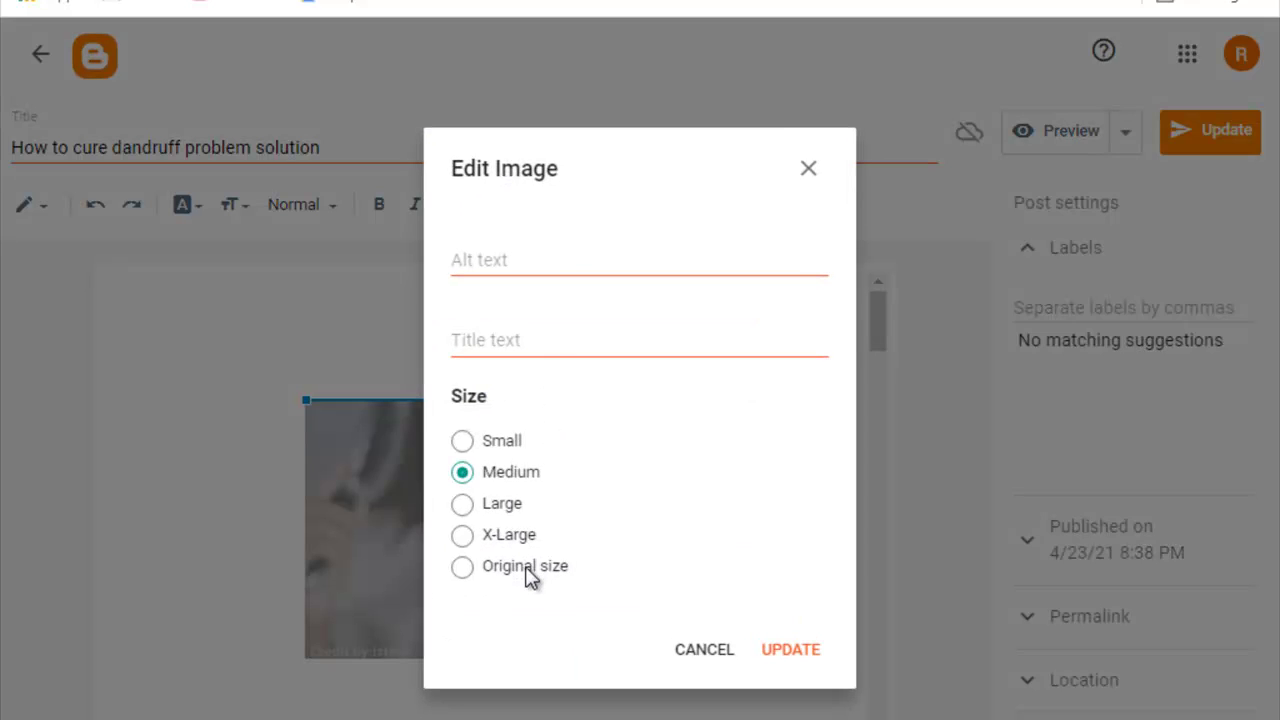
left_click(462, 567)
left_click(800, 650)
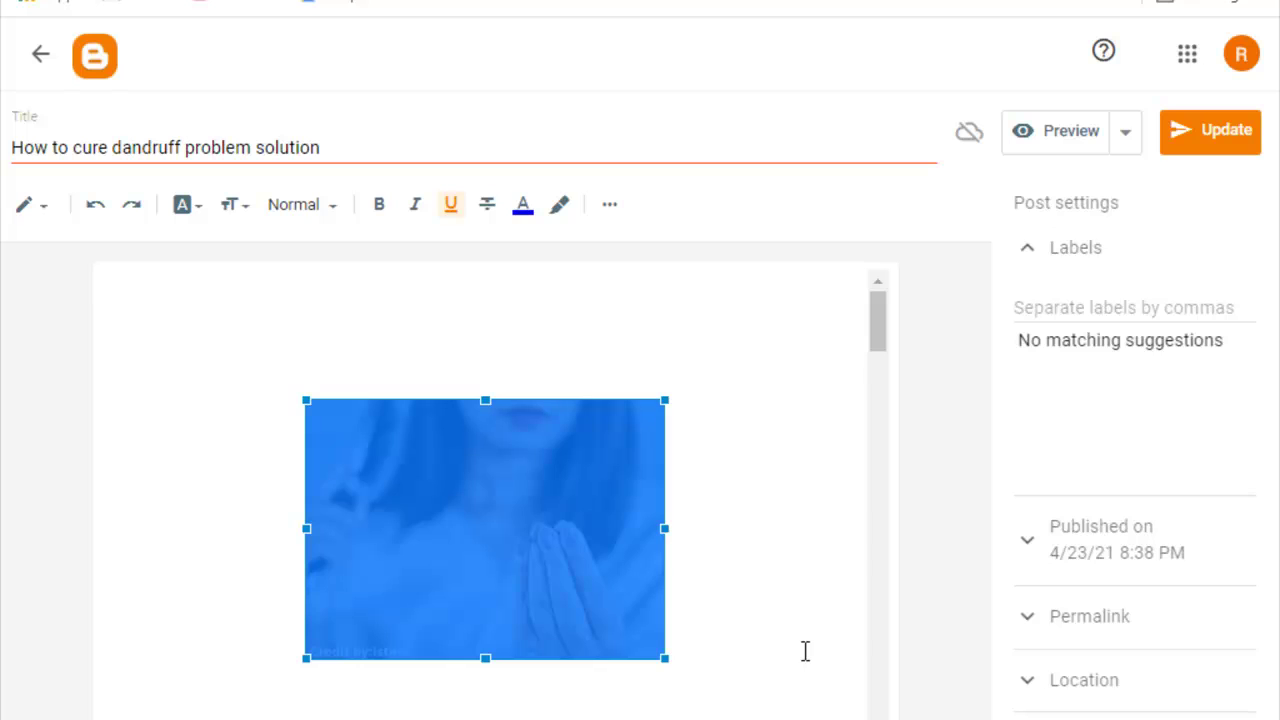
scroll(486, 371, "down", 2)
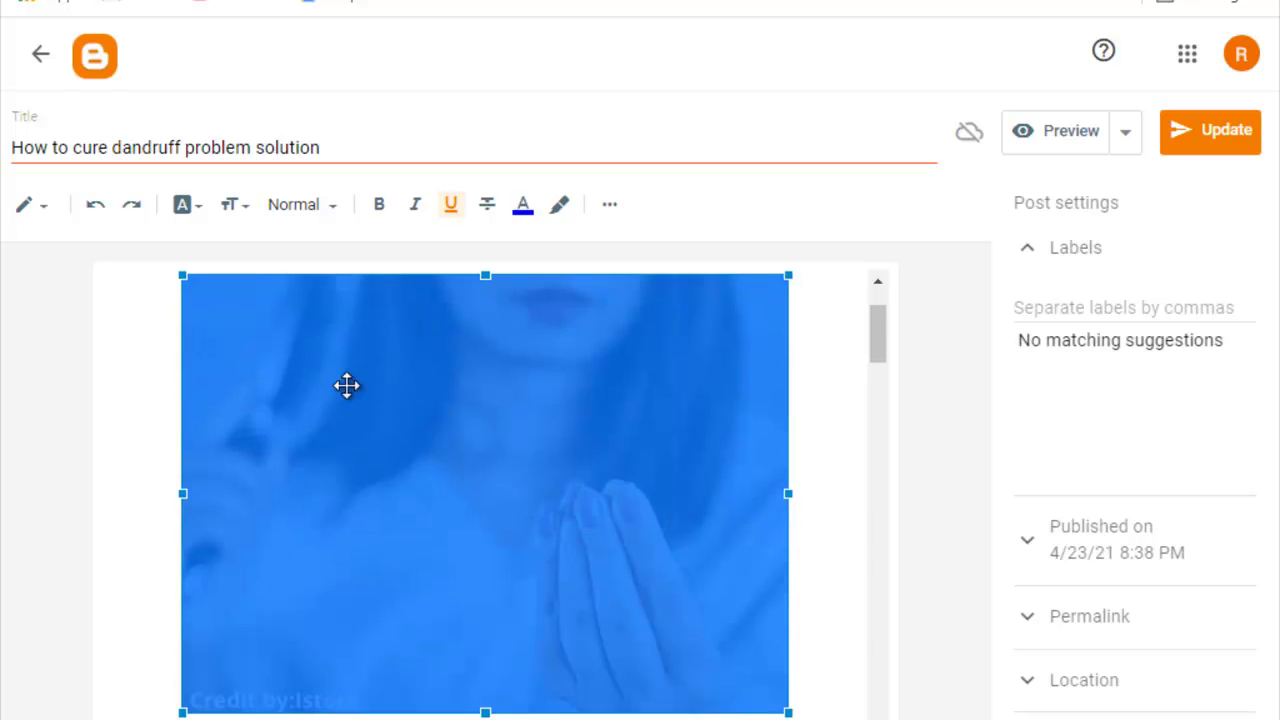
left_click(112, 537)
scroll(143, 543, "up", 2)
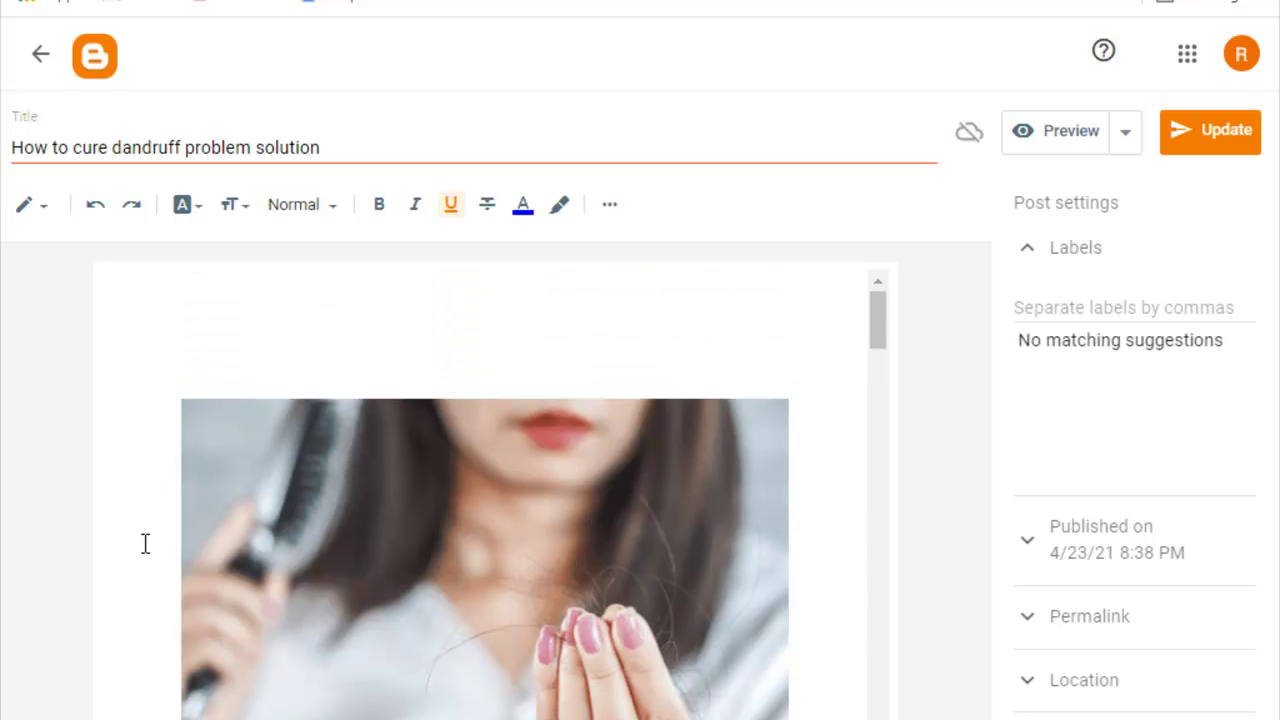
- Add a caption placeholder beneath the image
left_click(168, 373)
scroll(194, 408, "down", 6)
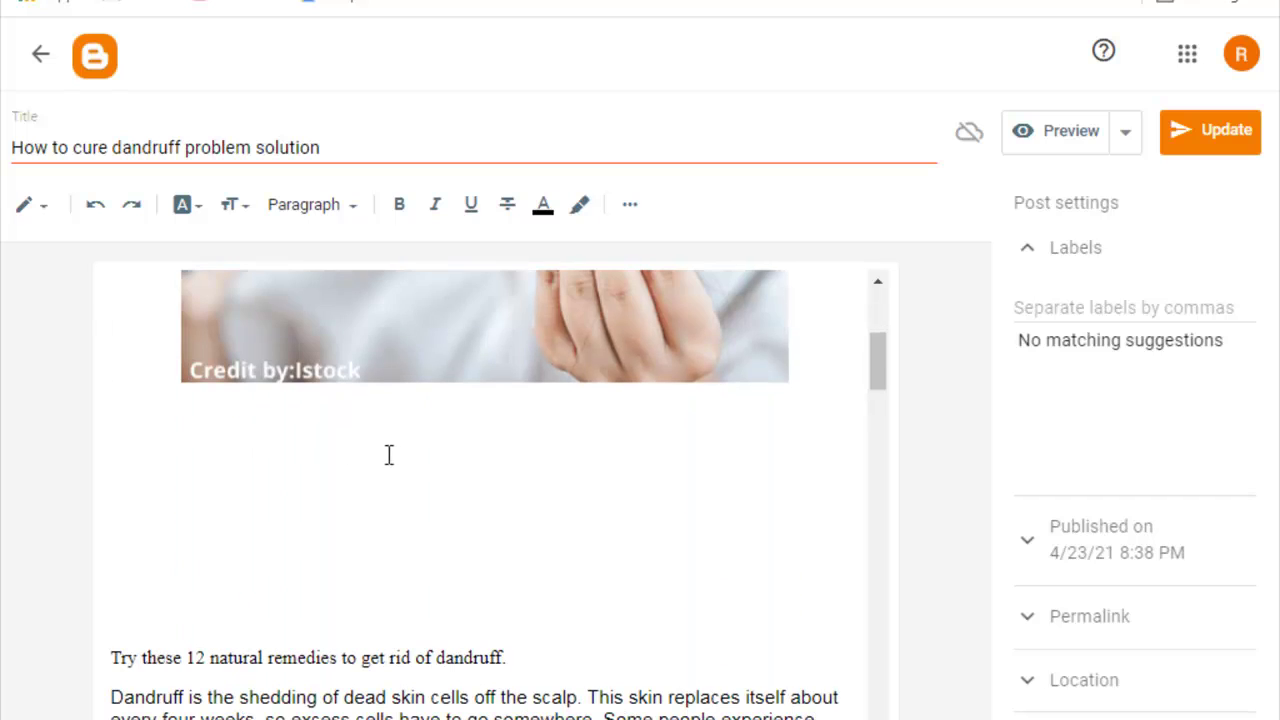
left_click(420, 348)
left_click(373, 417)
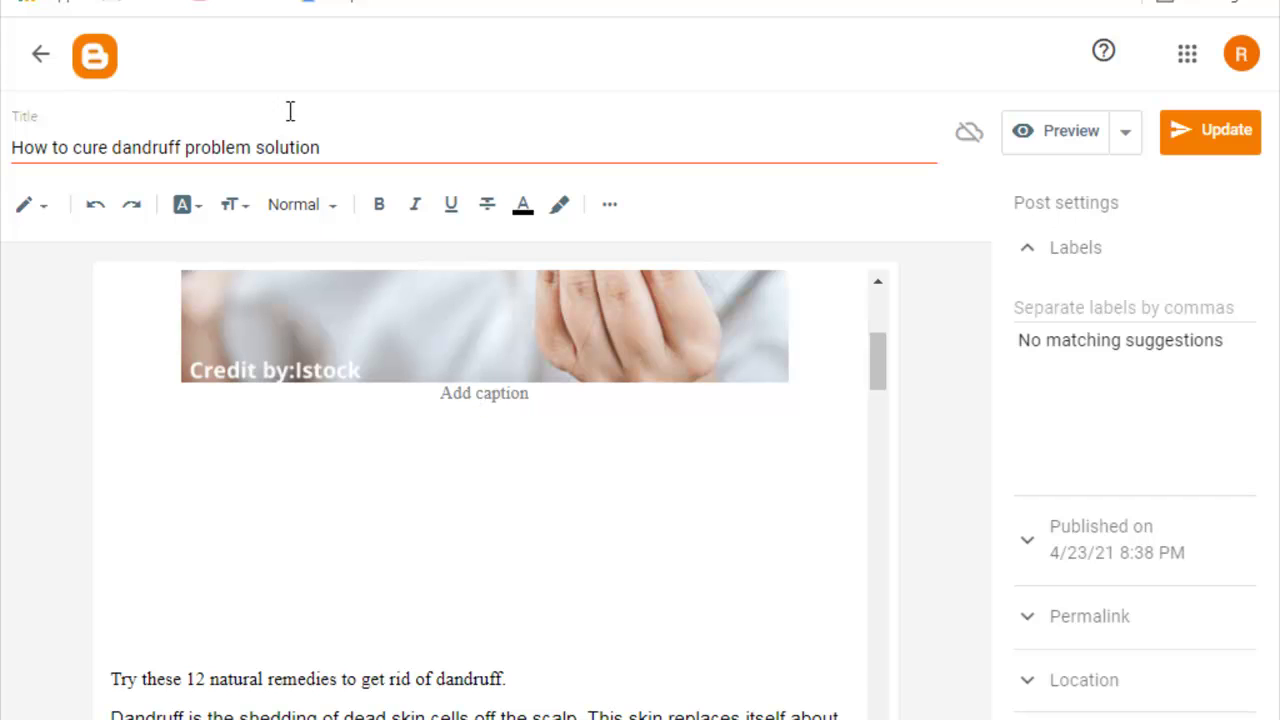
- Copy the post title "How to cure dandruff problem solution" and paste it as the image's caption
left_click(335, 148)
key("ctrl+a")
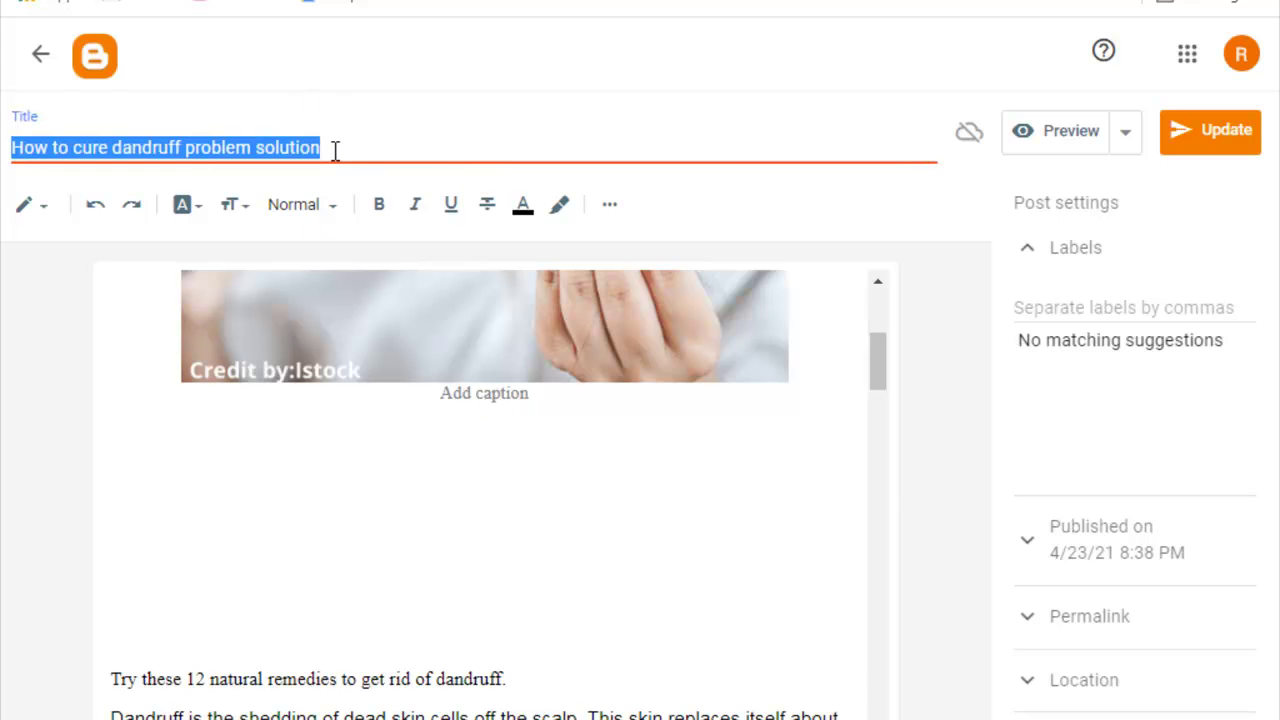
right_click(335, 148)
left_click(395, 201)
left_click(470, 402)
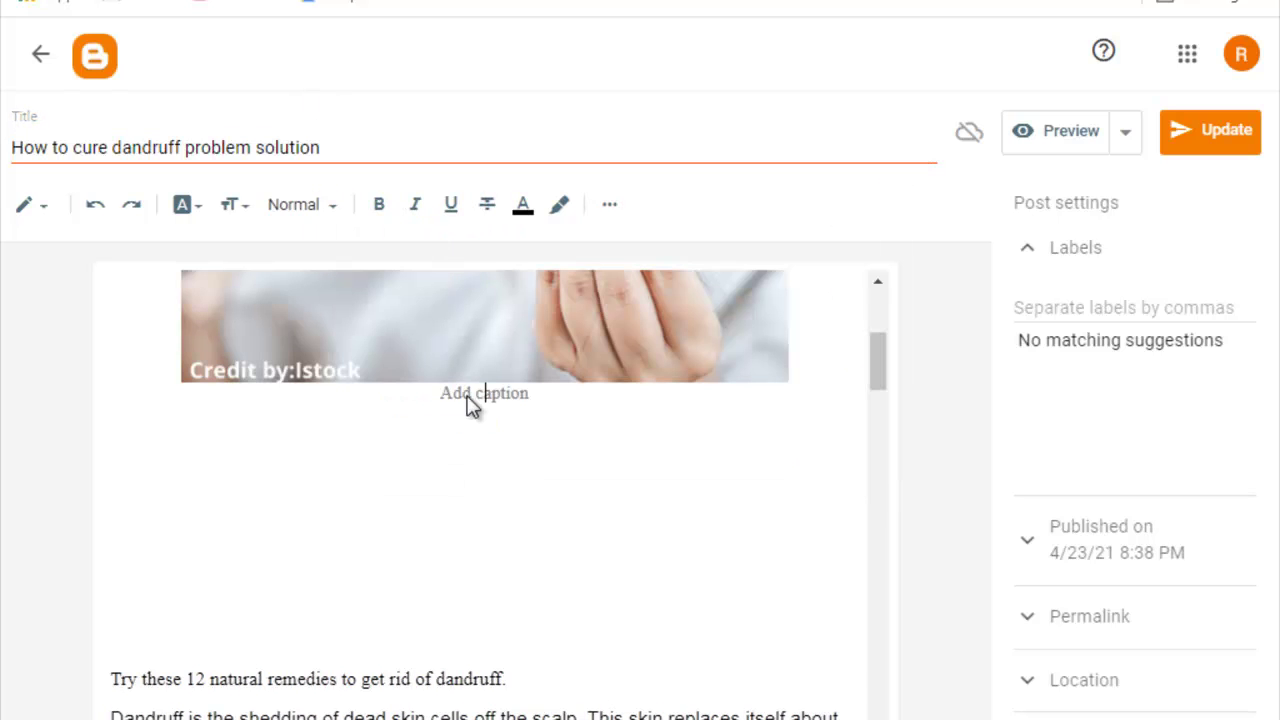
right_click(470, 400)
left_click(558, 550)
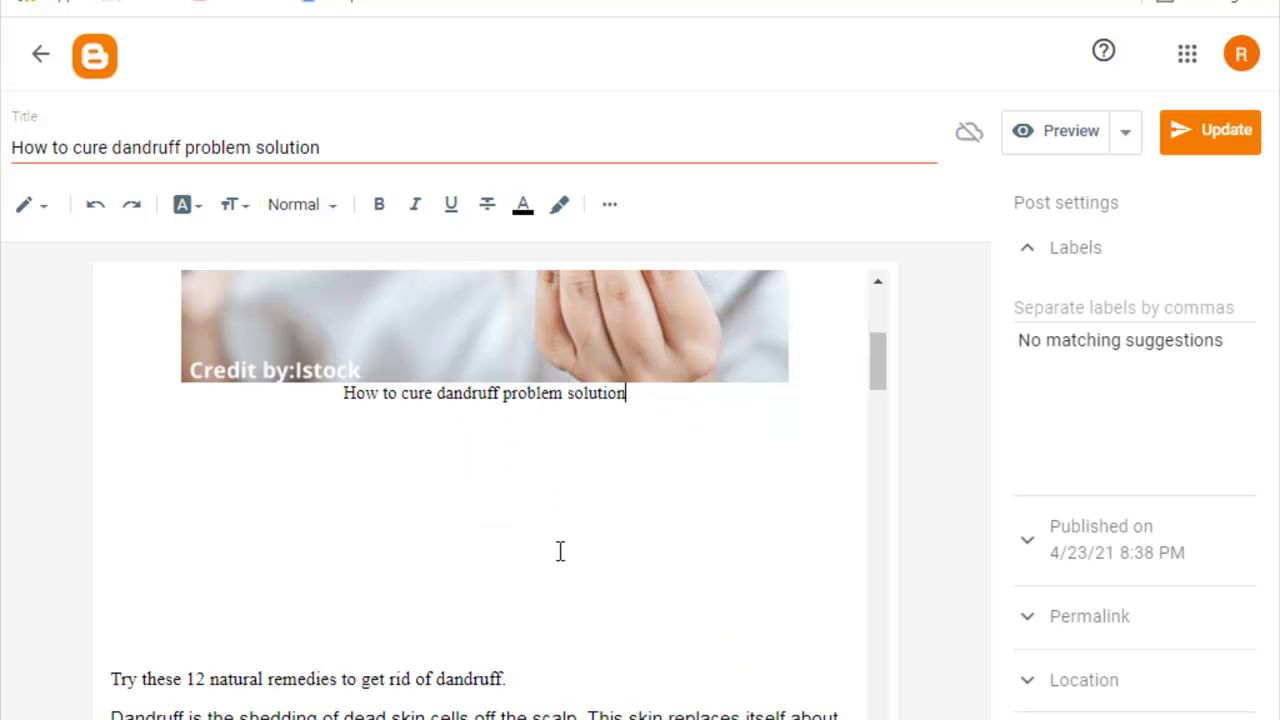
- Delete the extra blank lines between the image caption and the opening sentence, and add a line break after that sentence
scroll(603, 529, "down", 2)
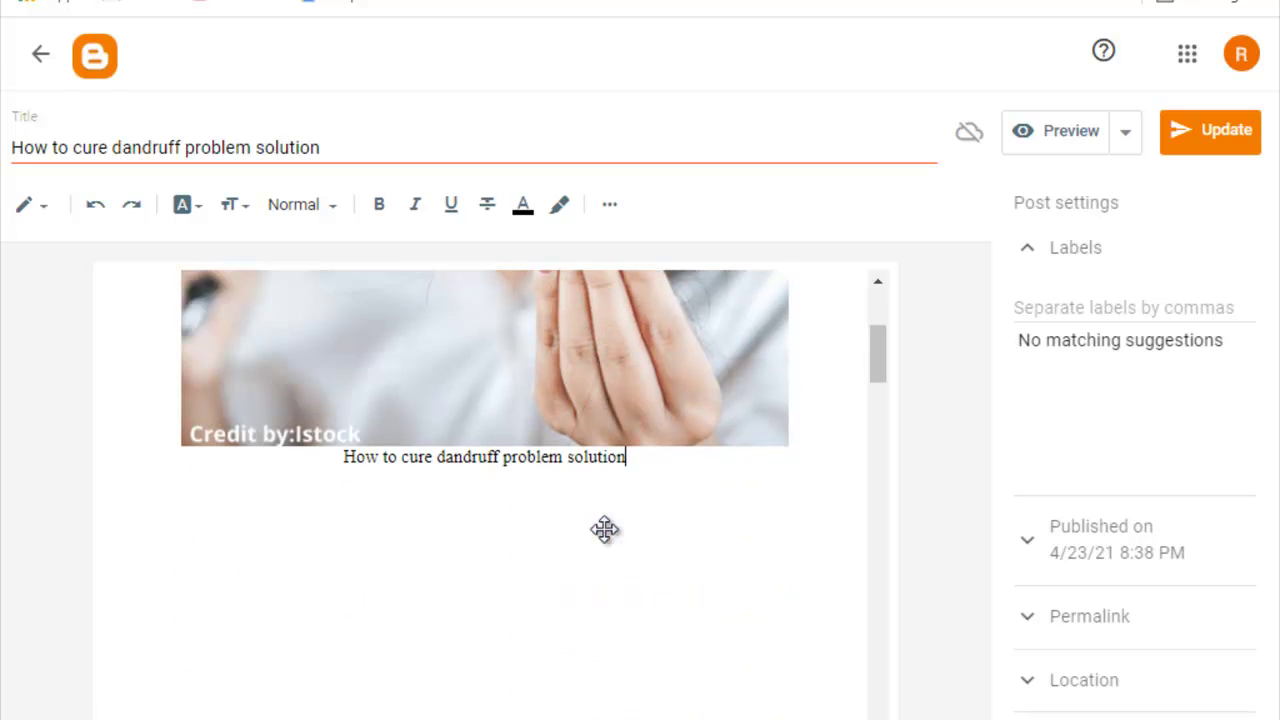
key("BackSpace")
key("BackSpace")
key("BackSpace")
key("BackSpace")
key("BackSpace")
key("BackSpace")
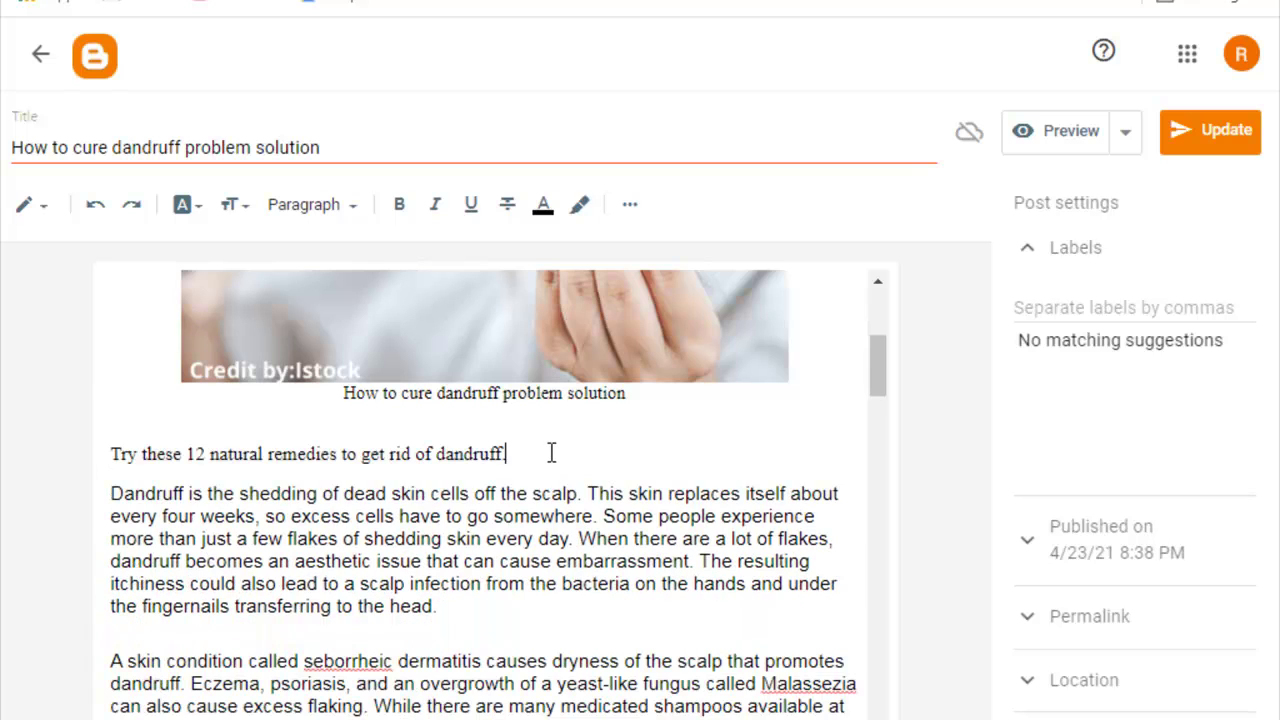
type(".")
key("Return")
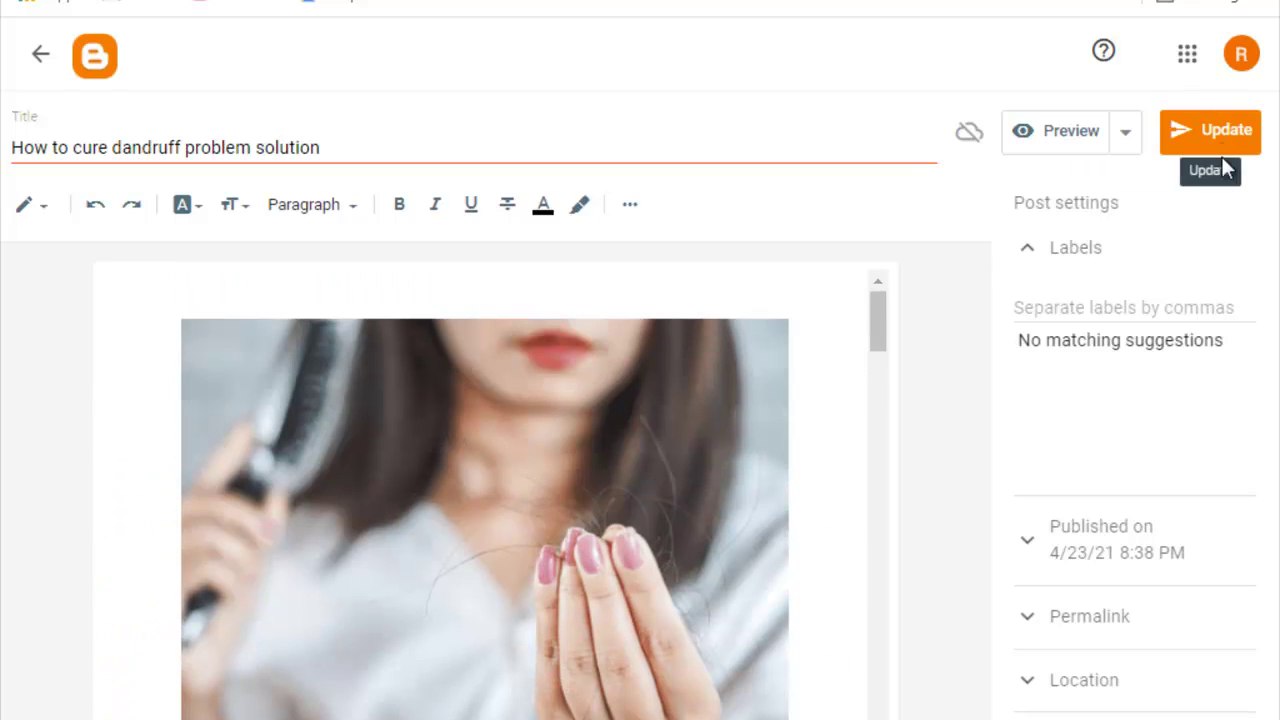
- Update the dandruff post, return to the posts list and open the post's live page
left_click(1220, 135)
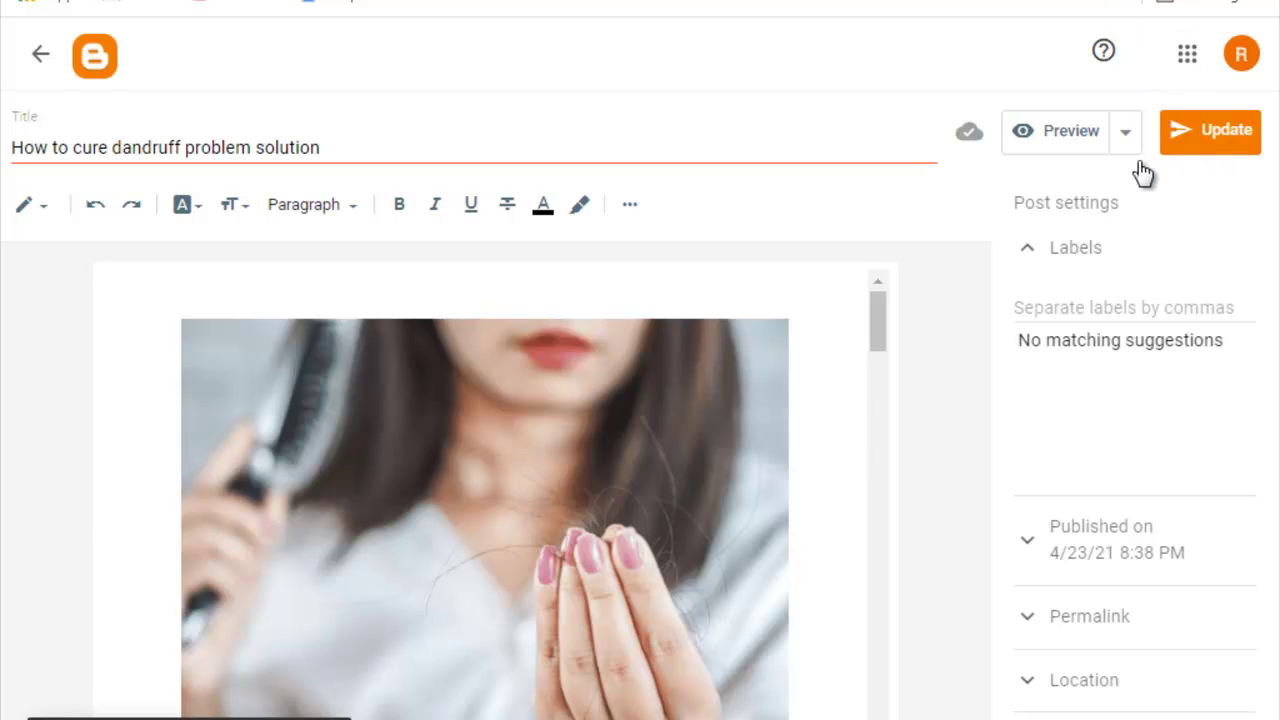
left_click(38, 55)
mouse_move(1170, 478)
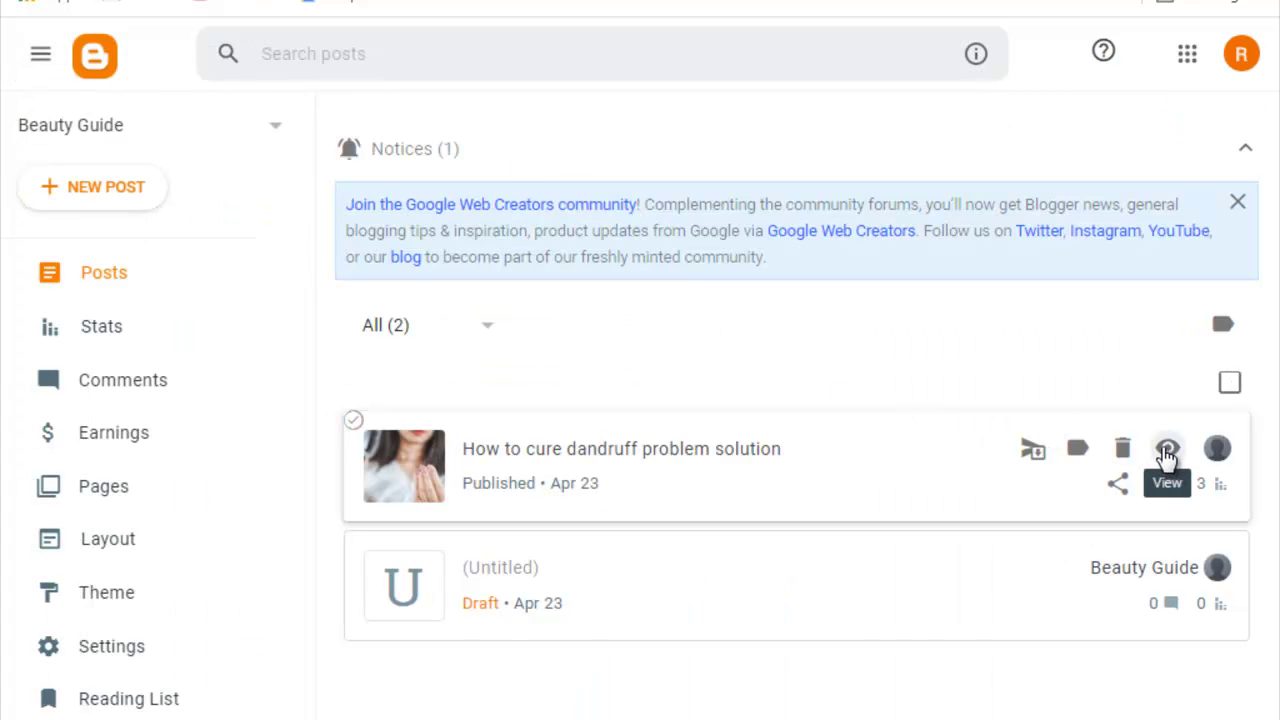
left_click(1168, 450)
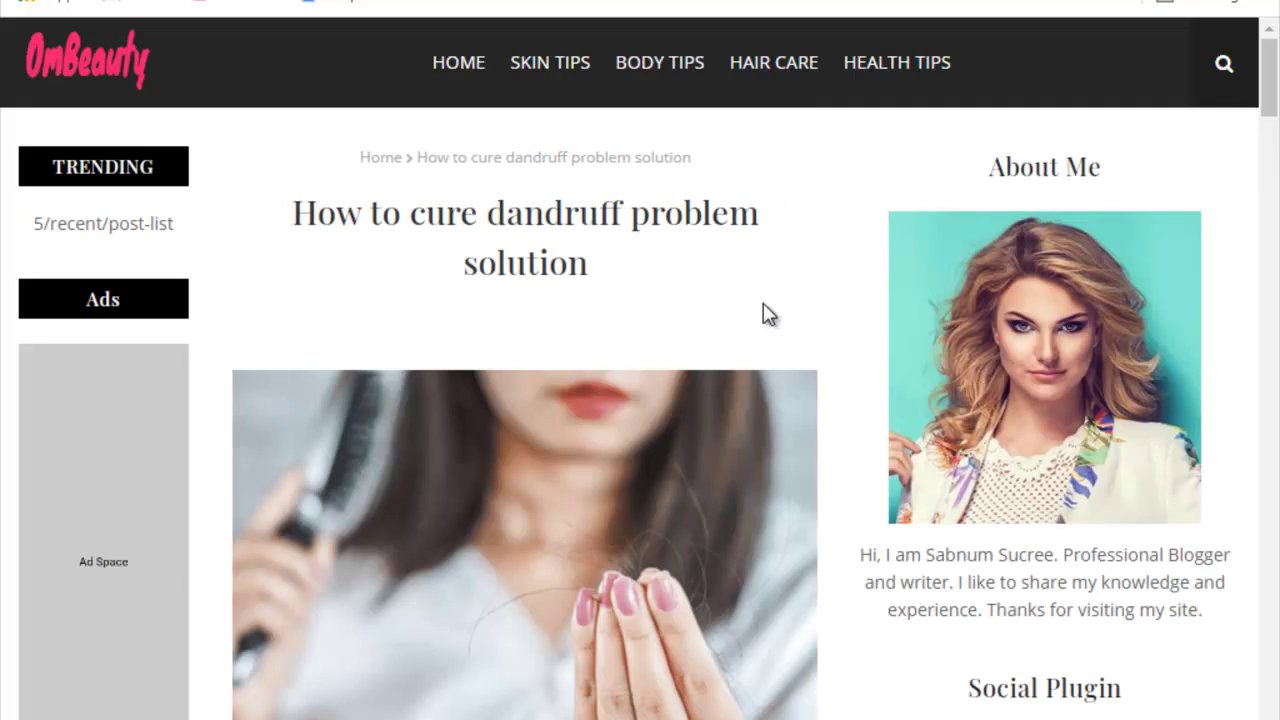
- Review the published dandruff post, checking the image, its caption and the article sections with their headings
scroll(545, 310, "down", 1)
scroll(546, 329, "down", 3)
scroll(554, 317, "up", 3)
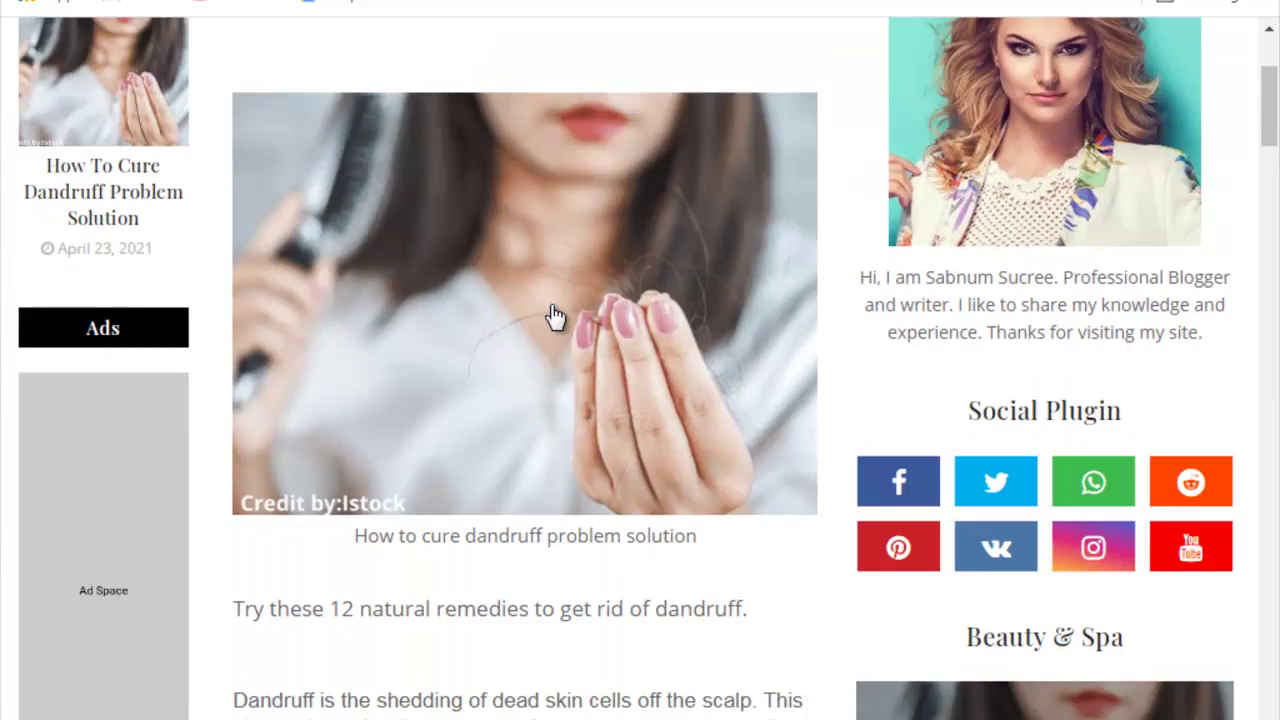
scroll(577, 206, "down", 5)
scroll(580, 205, "down", 15)
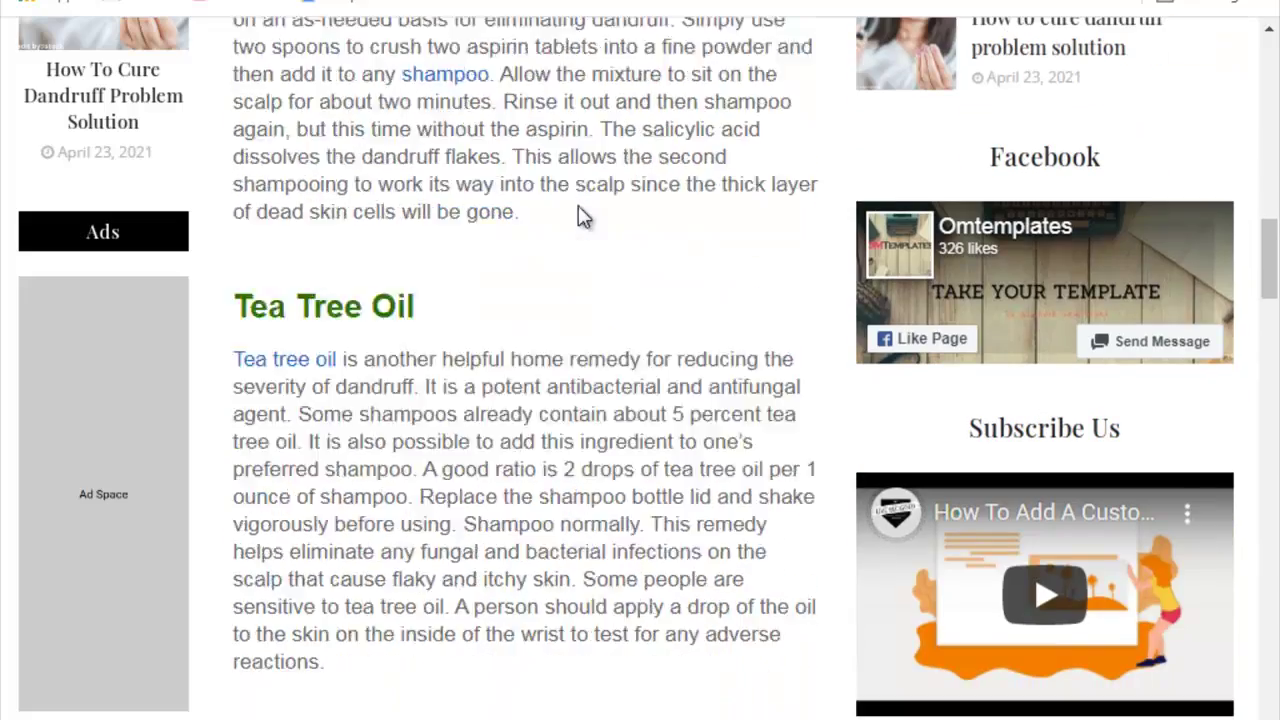
scroll(580, 208, "up", 20)
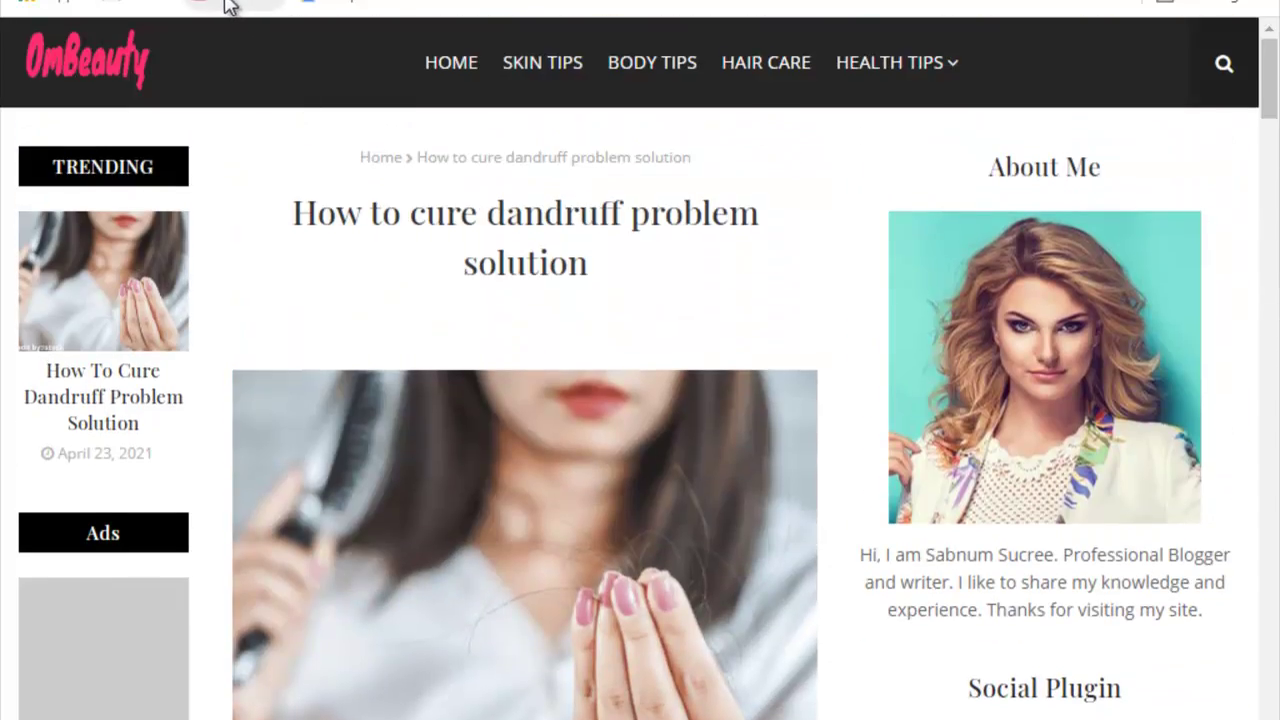
scroll(449, 243, "down", 15)
scroll(477, 256, "down", 4)
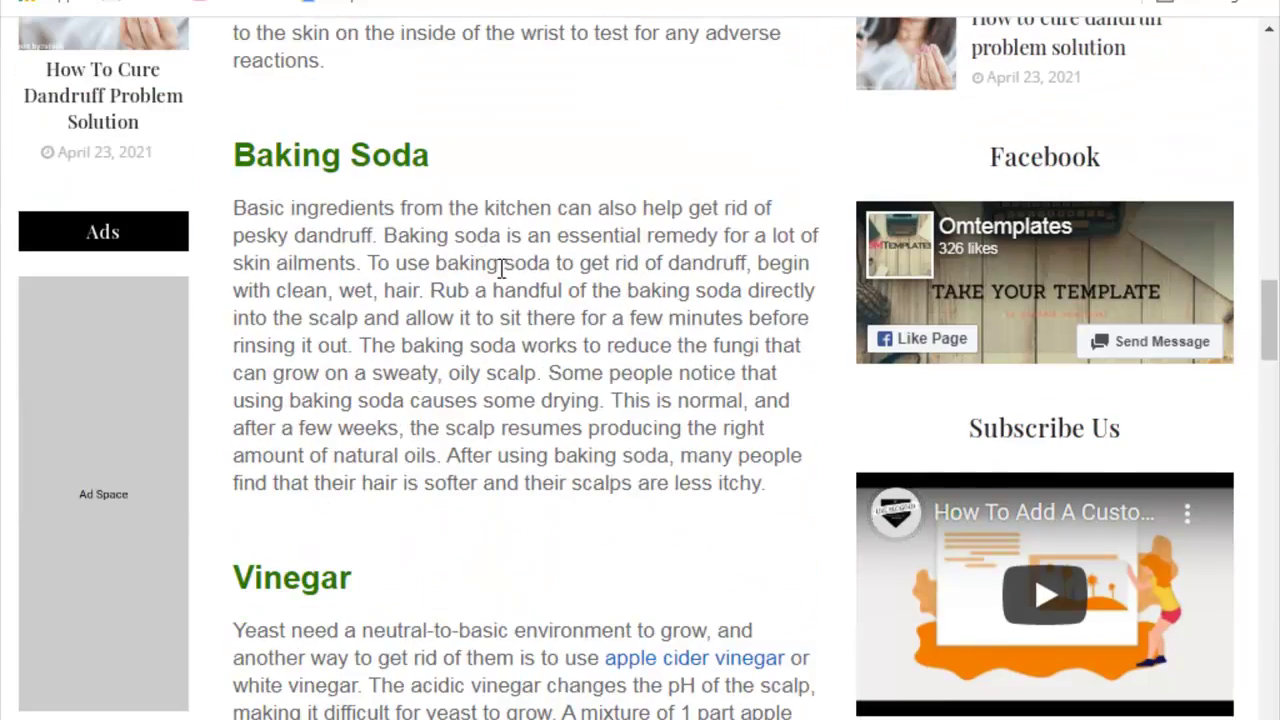
scroll(528, 500, "up", 15)
scroll(514, 487, "down", 4)
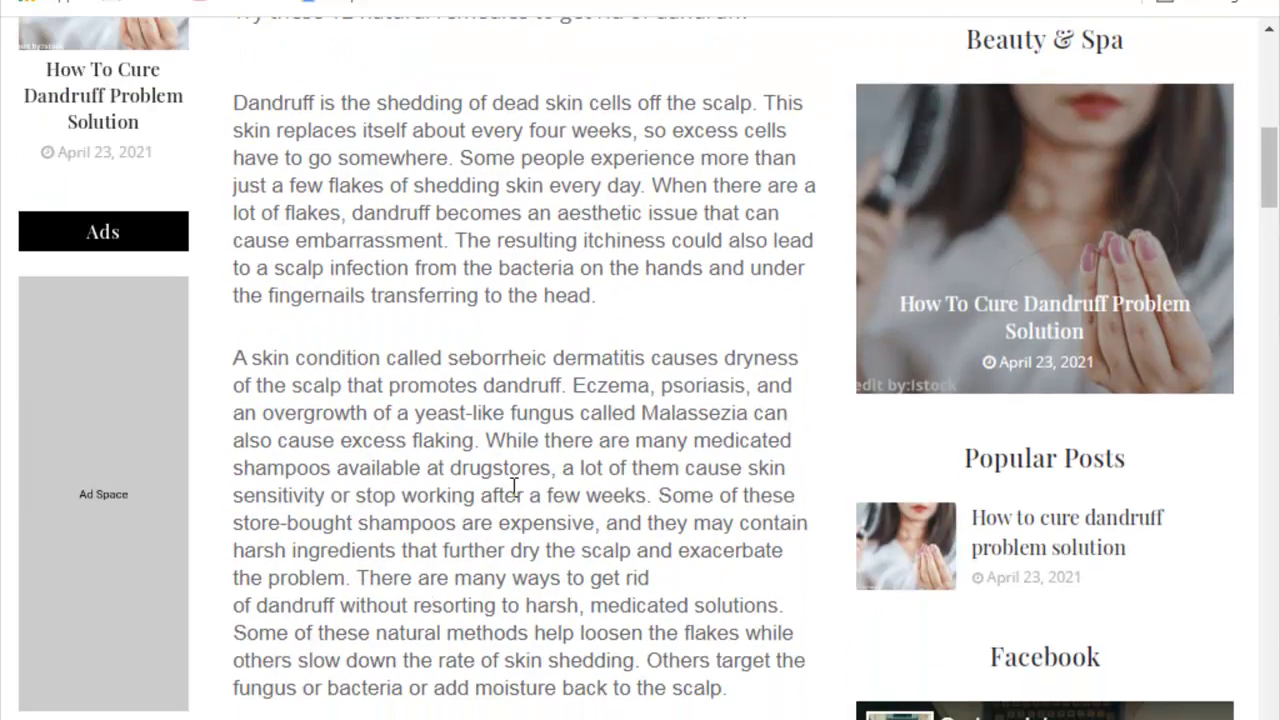